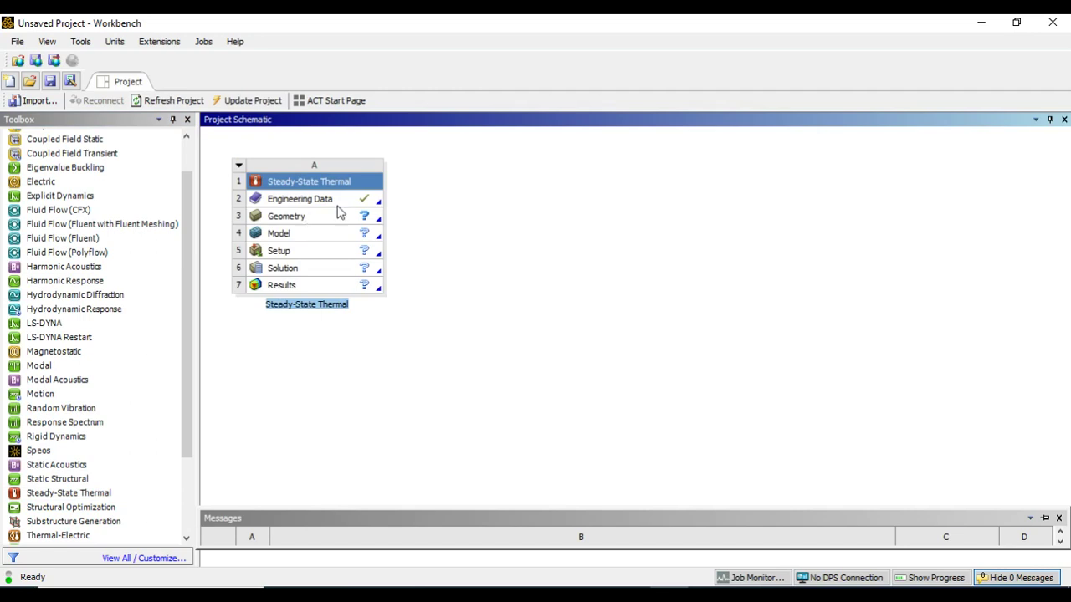
Open the Engineering Data of the Steady-State Thermal system and add a new material named Aluminum.
double_click(337, 200)
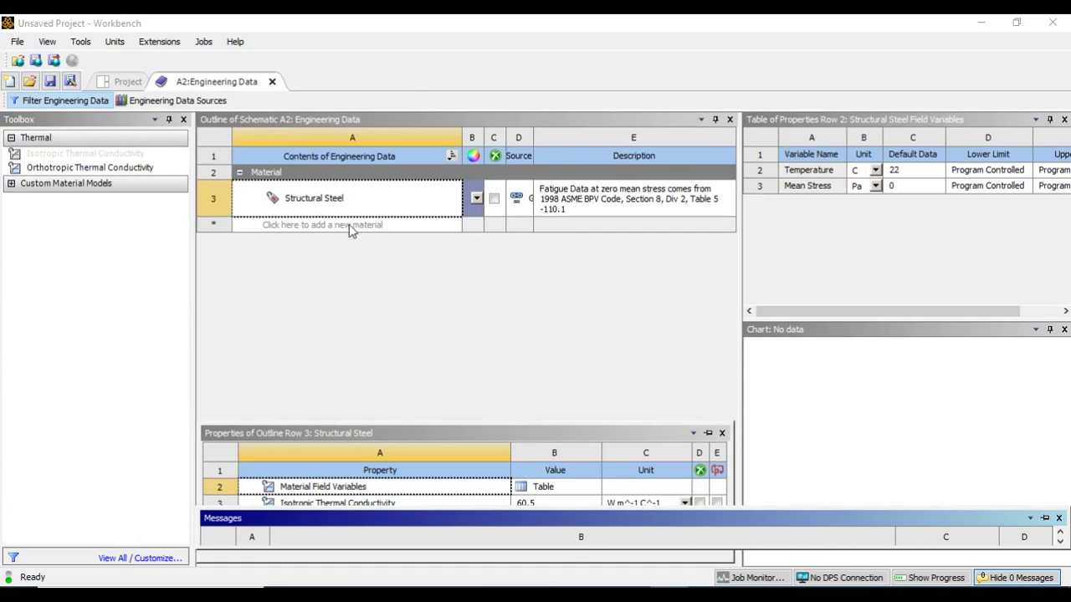
left_click(352, 228)
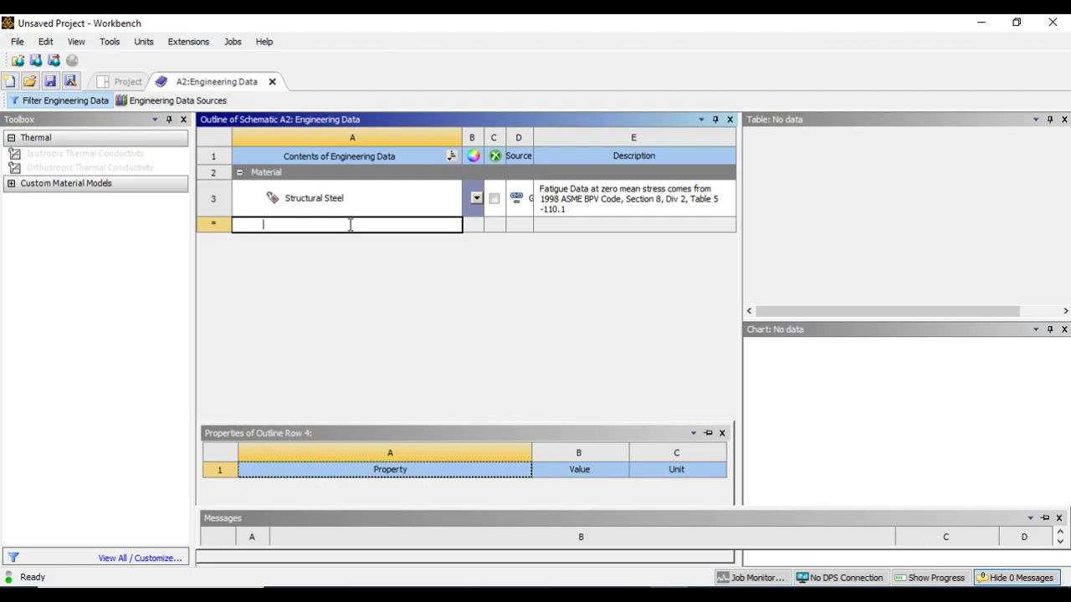
type("A")
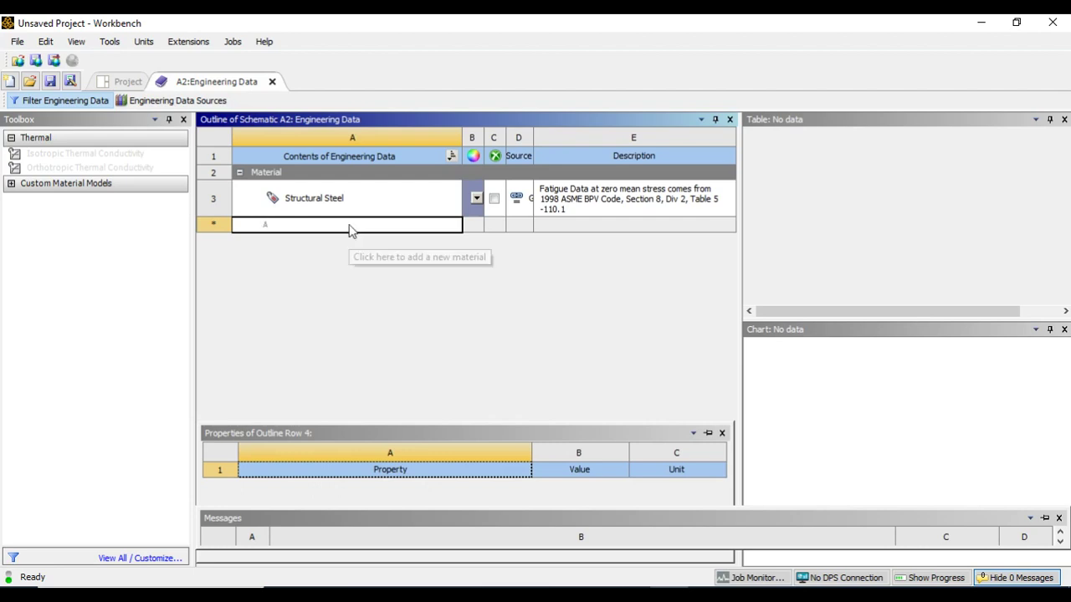
type("lu")
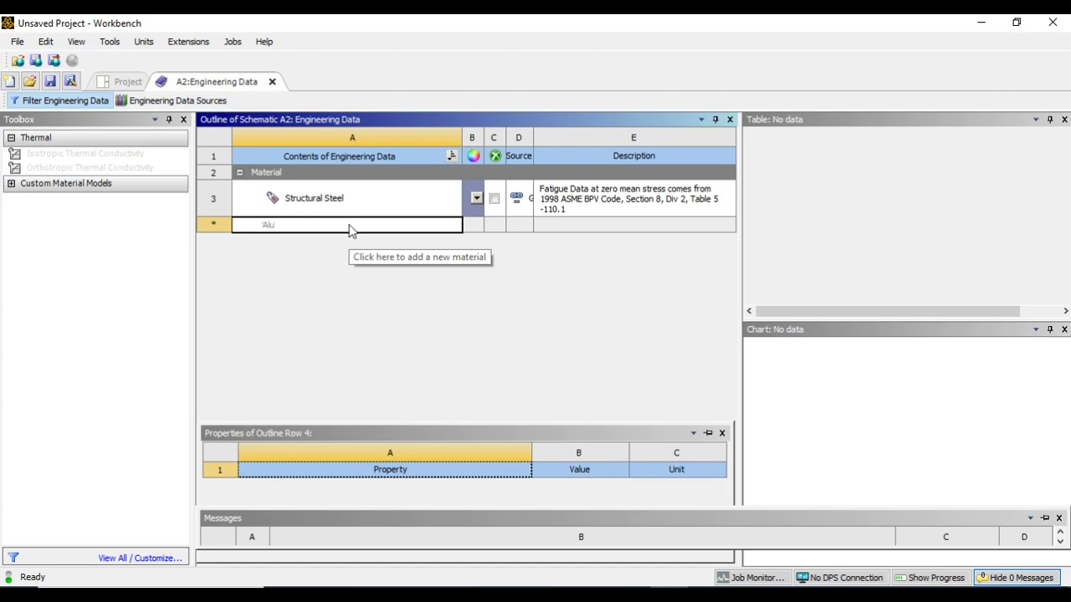
type("minum")
key("Return")
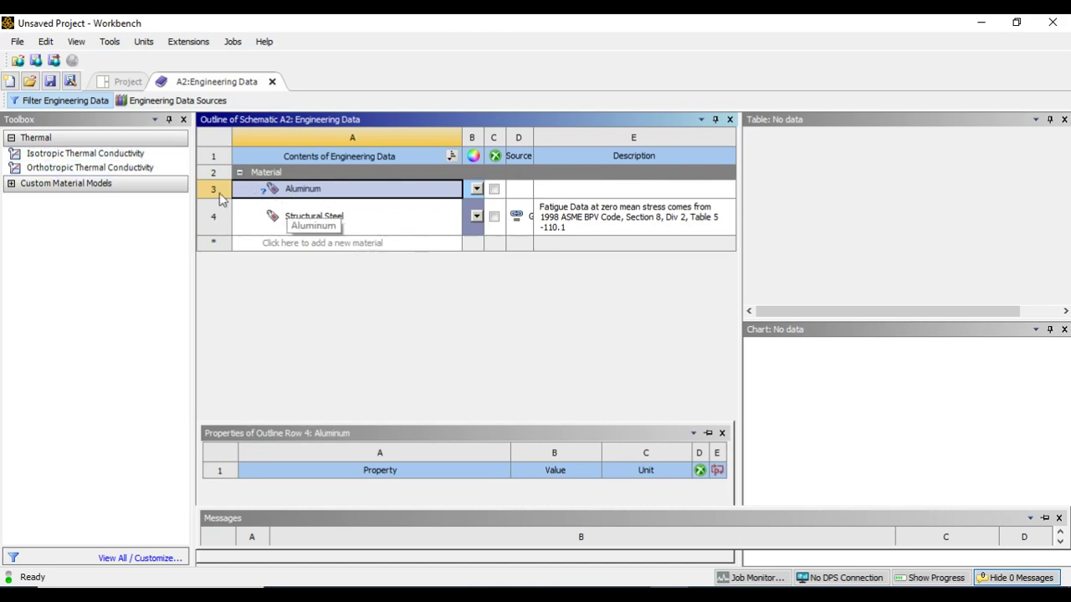
Add Isotropic Thermal Conductivity to the Aluminum material and set it to 170 W m^-1 K^-1.
double_click(71, 155)
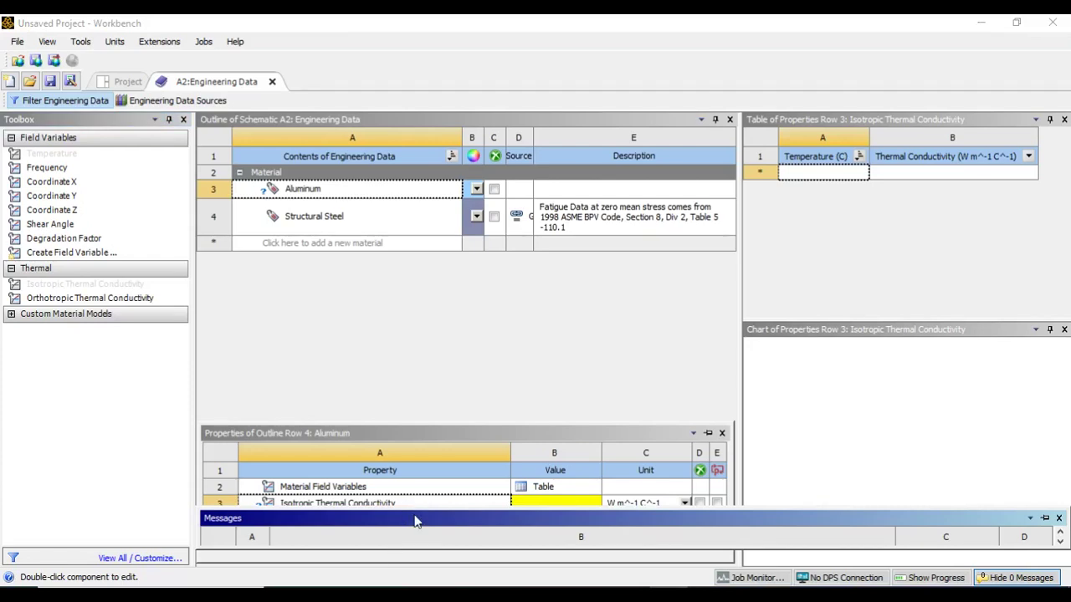
left_click_drag(394, 432, 394, 327)
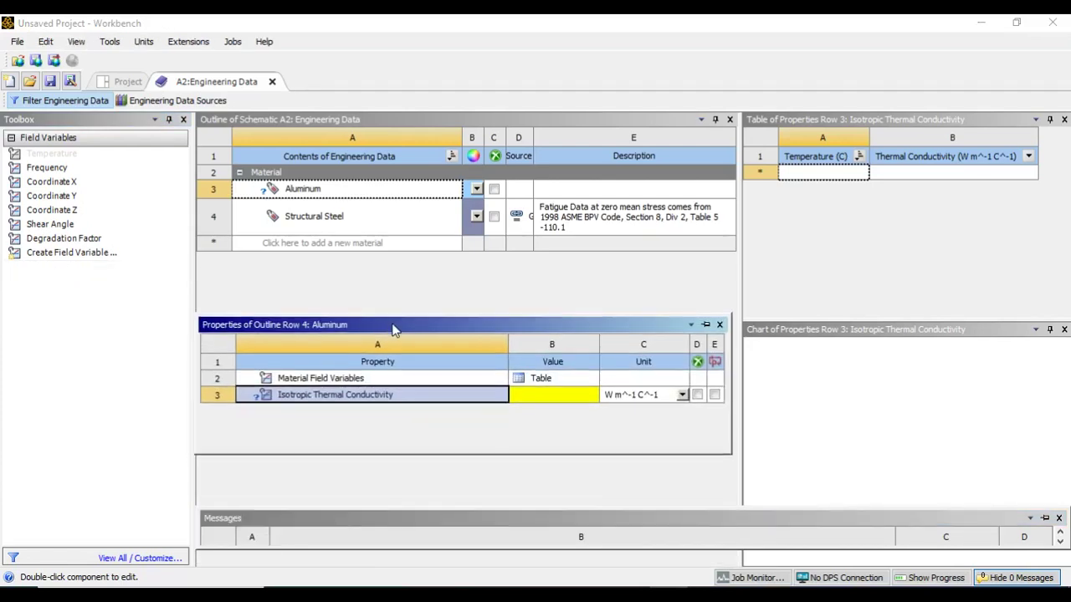
left_click(525, 397)
left_click(526, 395)
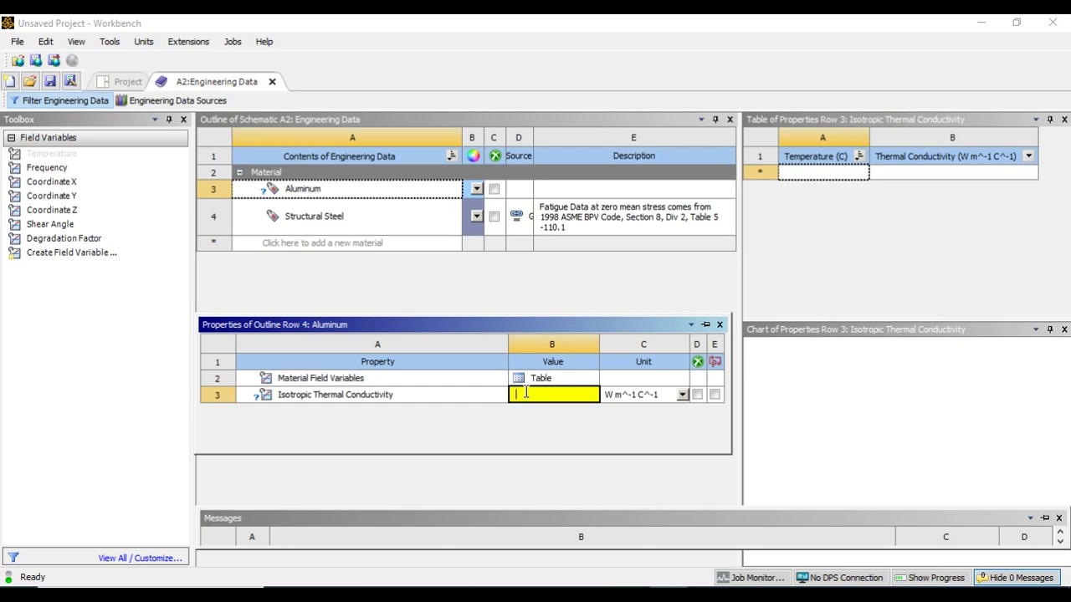
type("170")
left_click(682, 397)
left_click(682, 396)
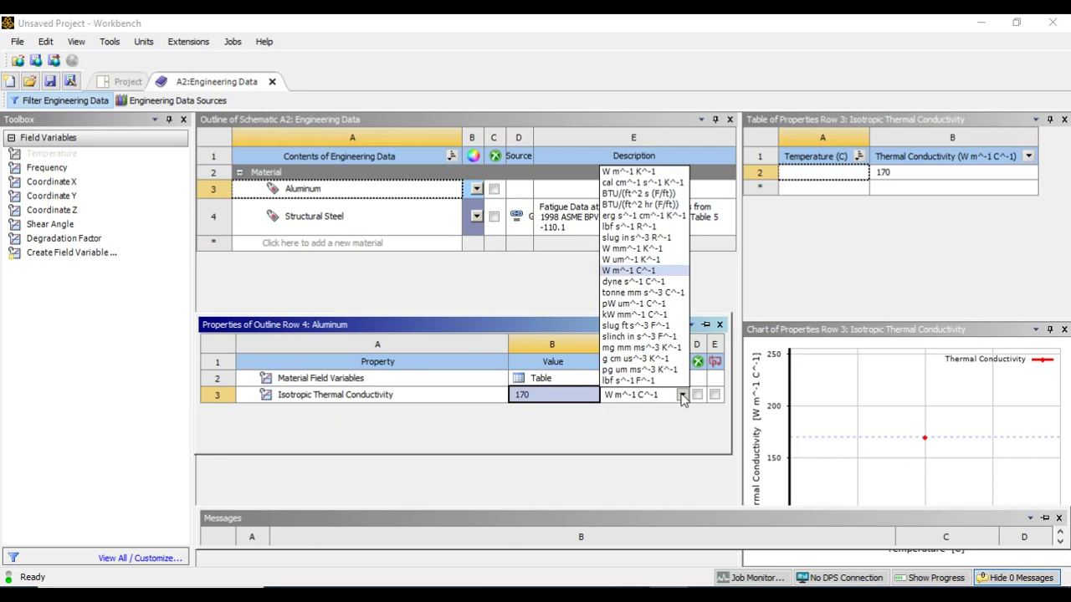
left_click(641, 171)
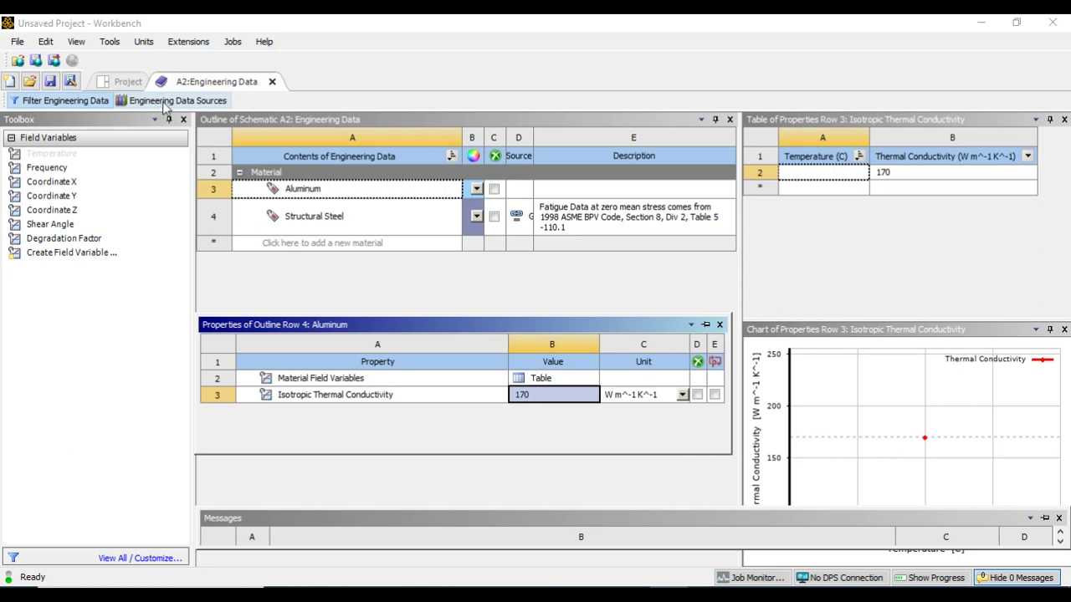
Return to the project schematic and import heat sink.igs from the Desktop as the system's geometry.
left_click(128, 82)
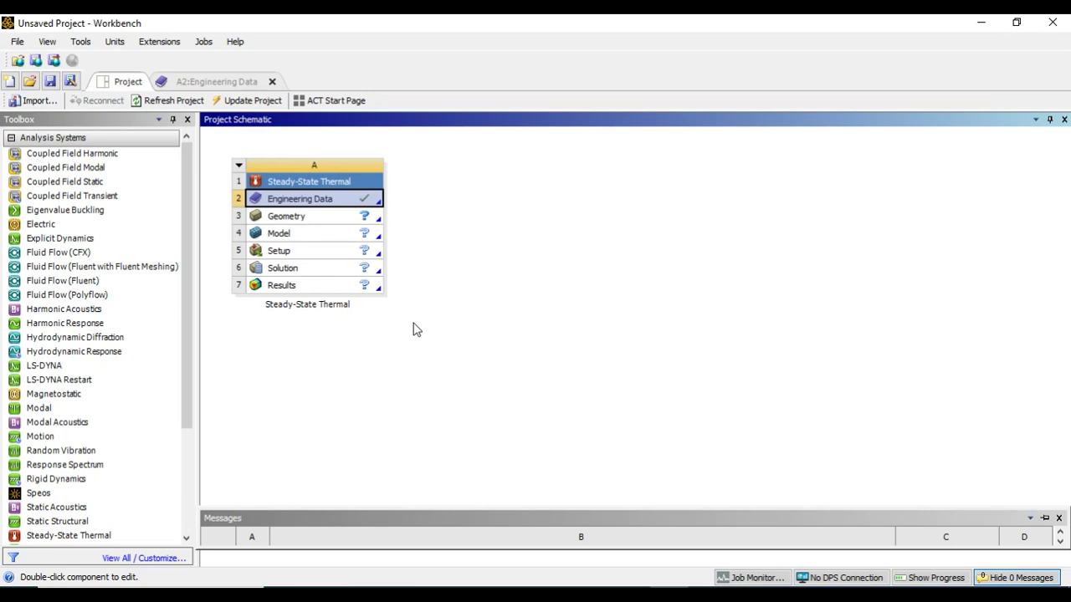
left_click(332, 220)
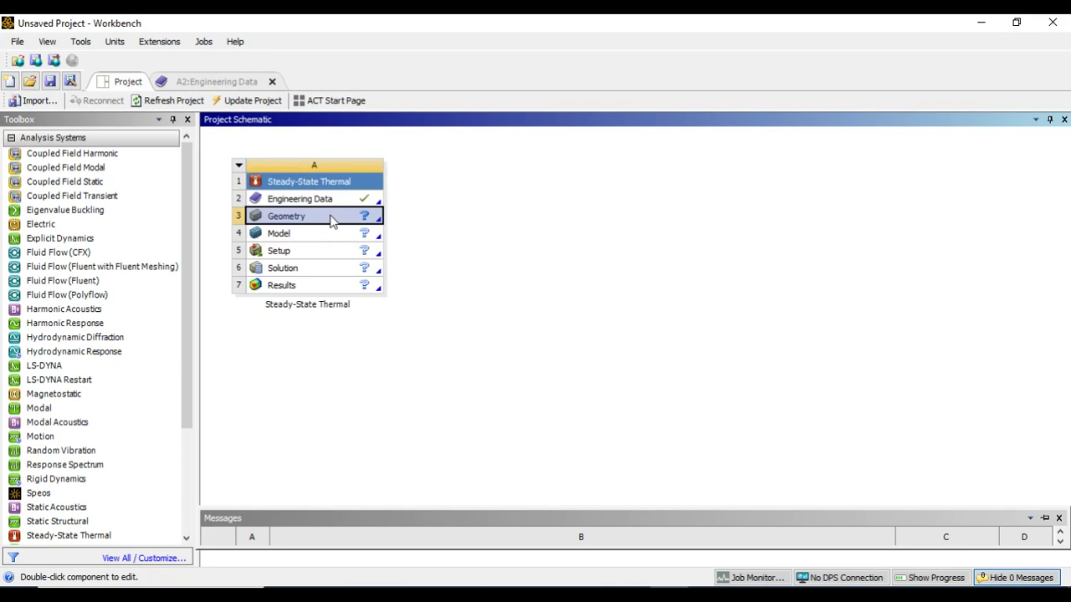
right_click(332, 219)
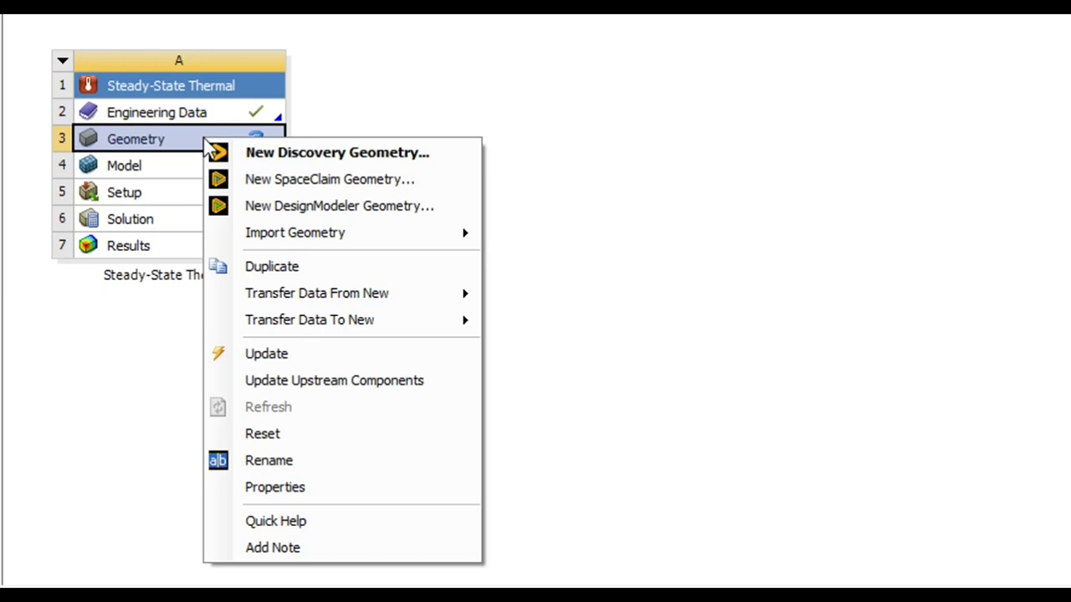
mouse_move(376, 247)
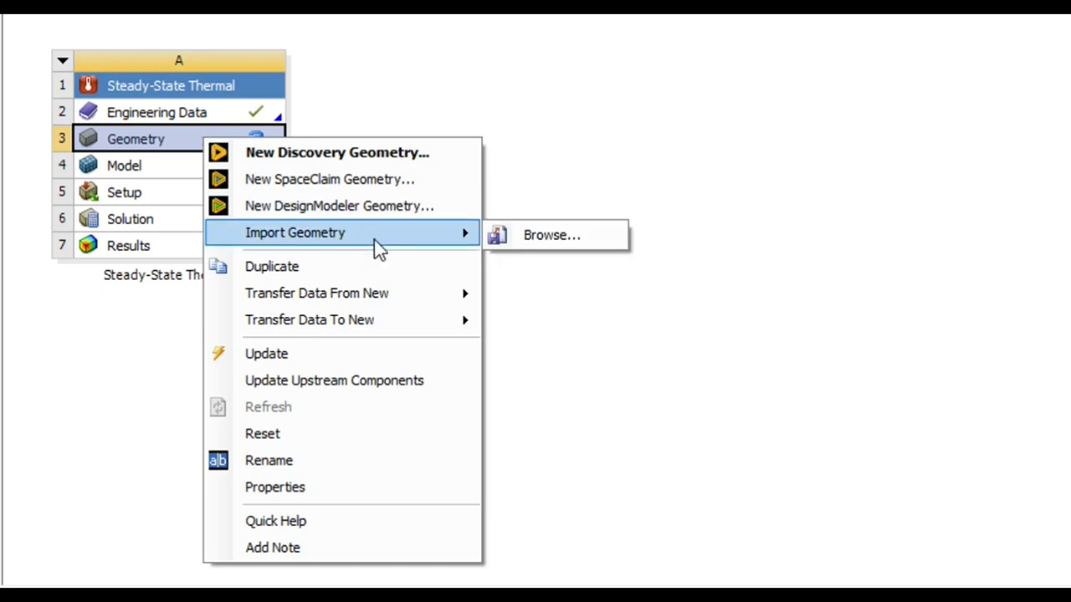
left_click(566, 240)
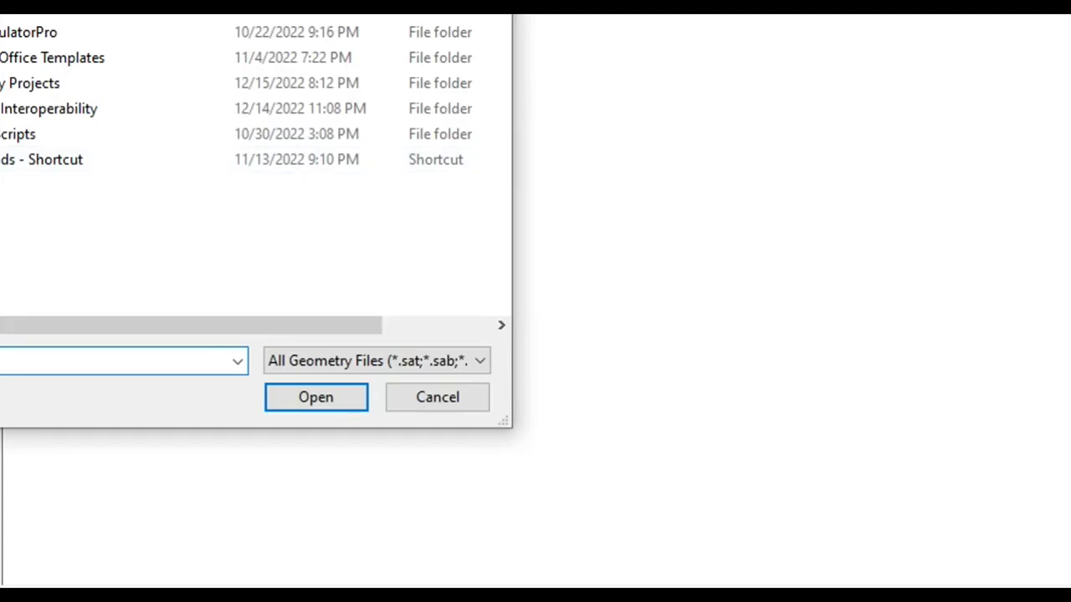
left_click(34, 304)
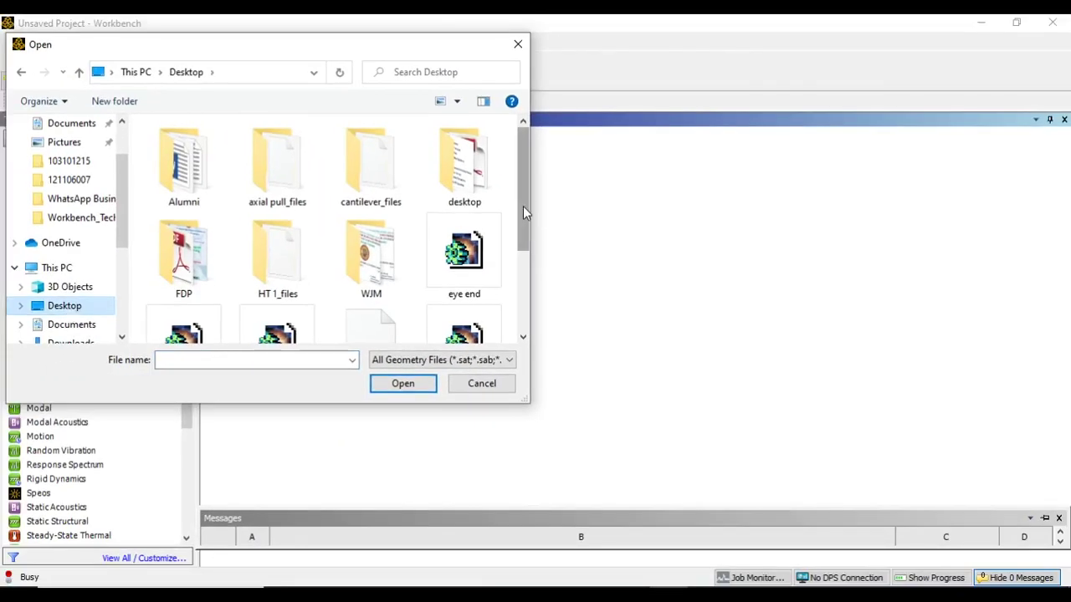
left_click_drag(523, 205, 523, 265)
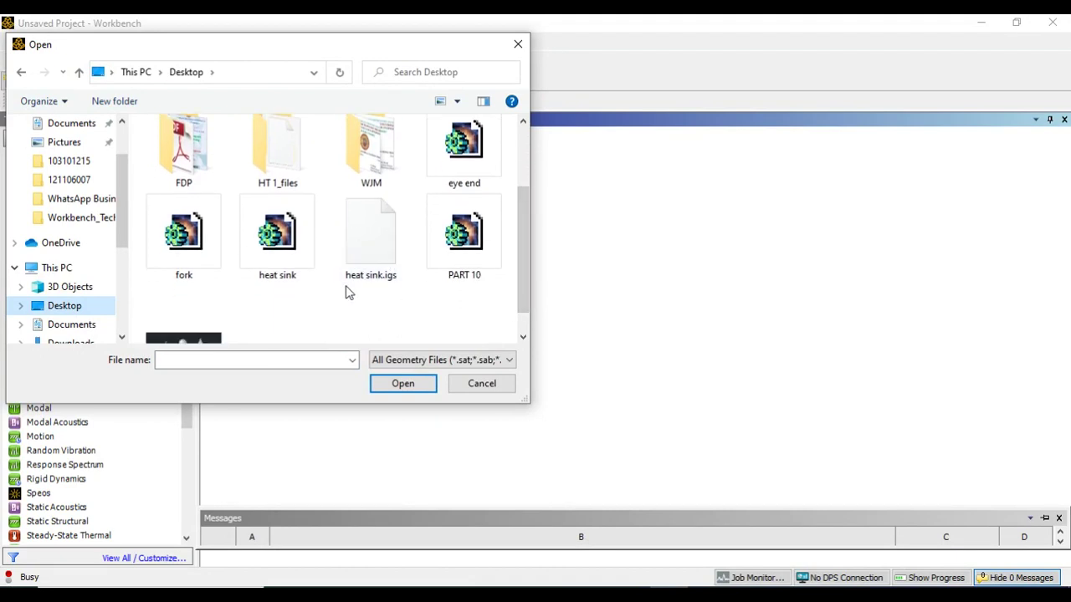
left_click(370, 235)
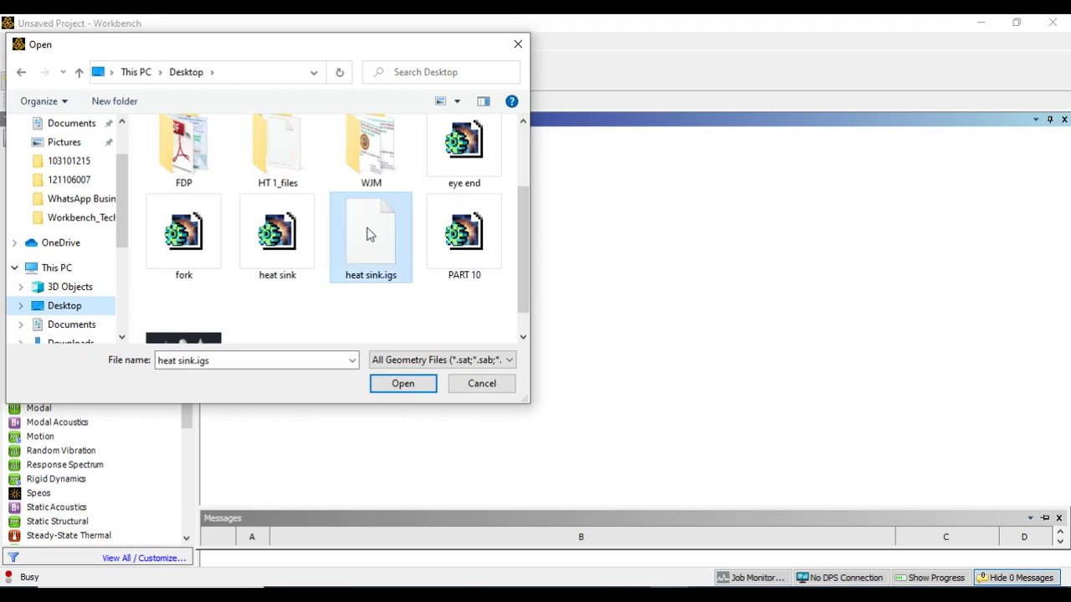
left_click(403, 386)
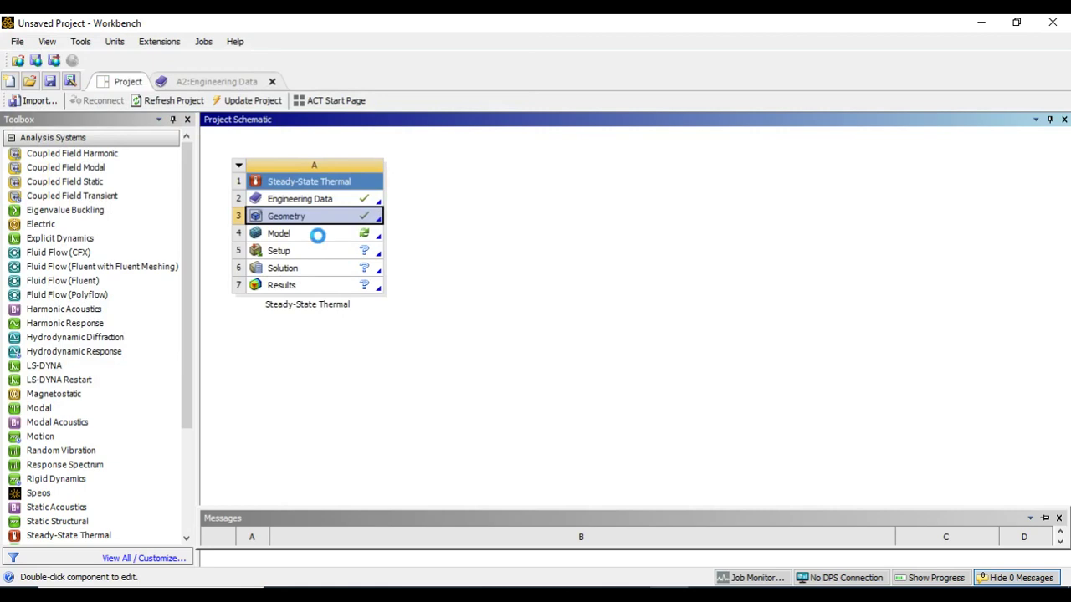
Open the thermal system's model for editing in Mechanical and view the heat sink with its fins facing up.
right_click(321, 238)
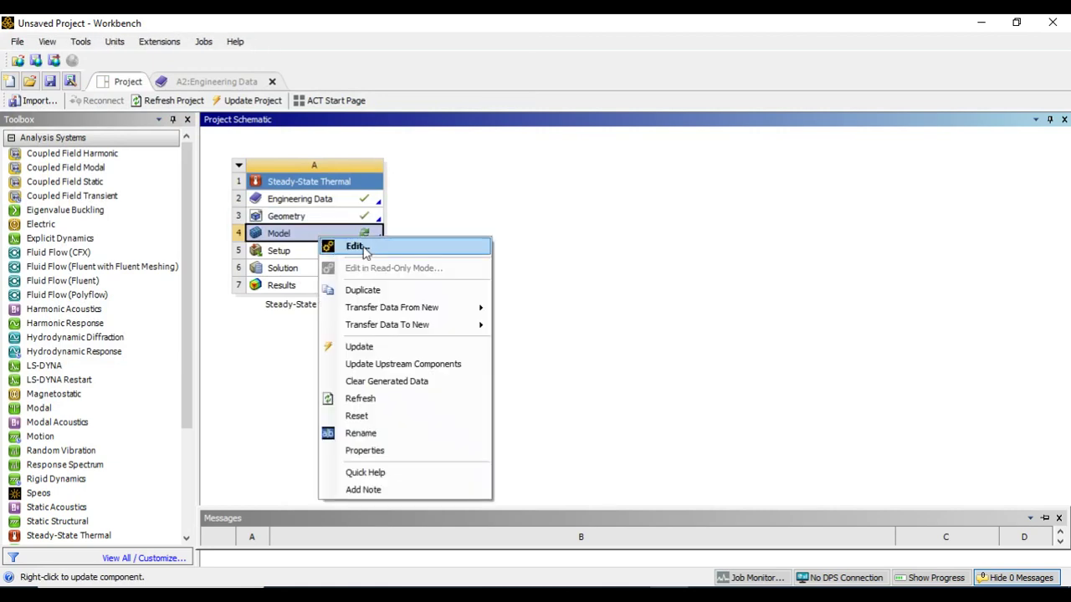
left_click(357, 246)
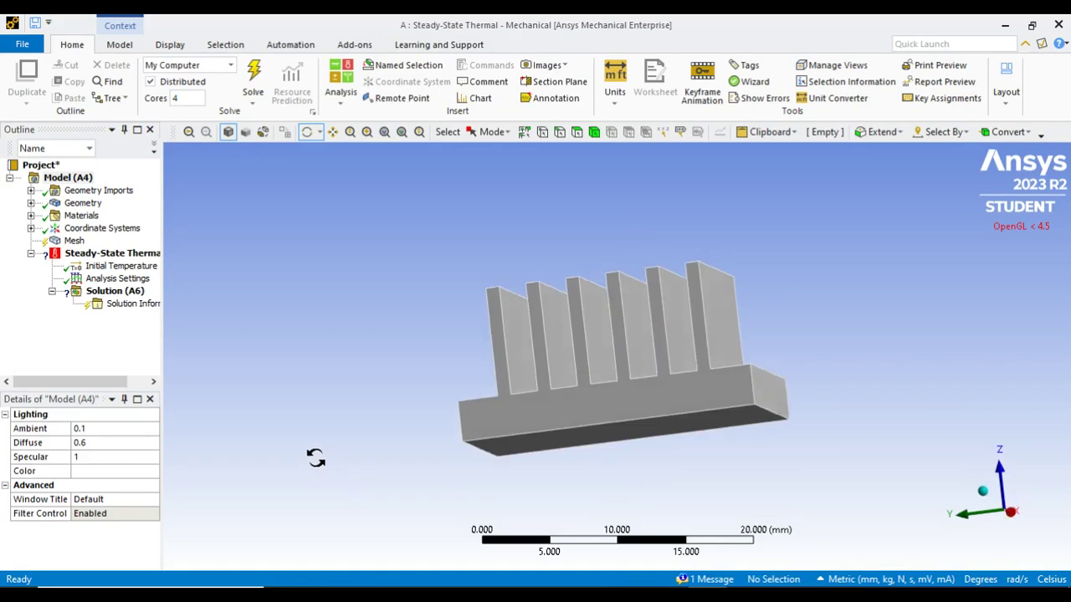
left_click_drag(314, 458, 698, 501)
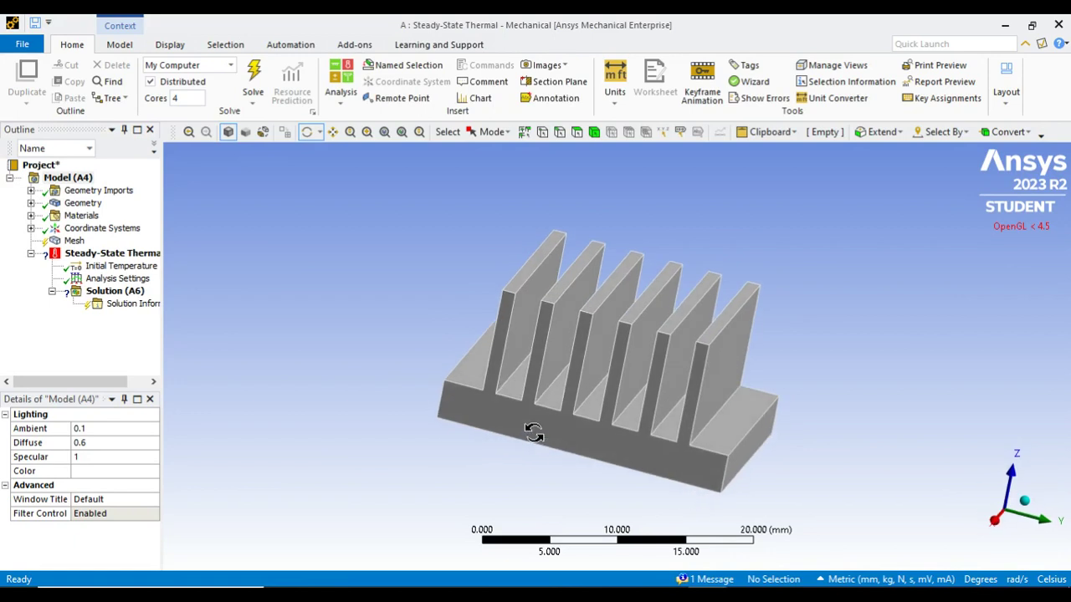
scroll(533, 433, "down", 2)
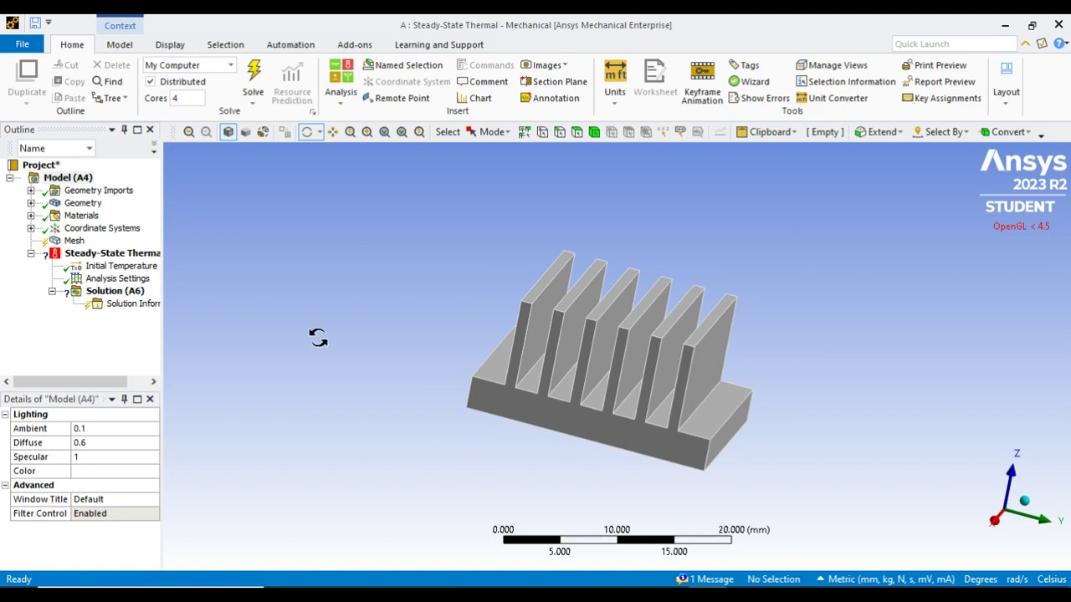
Assign the Aluminum material to the heat sink body under Geometry.
left_click(31, 202)
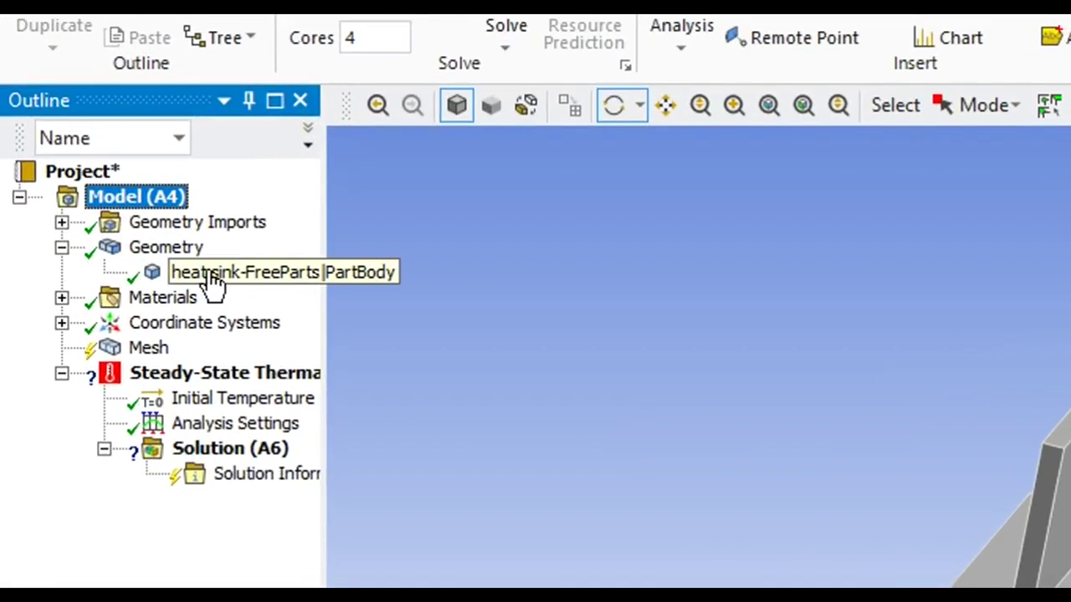
left_click(217, 276)
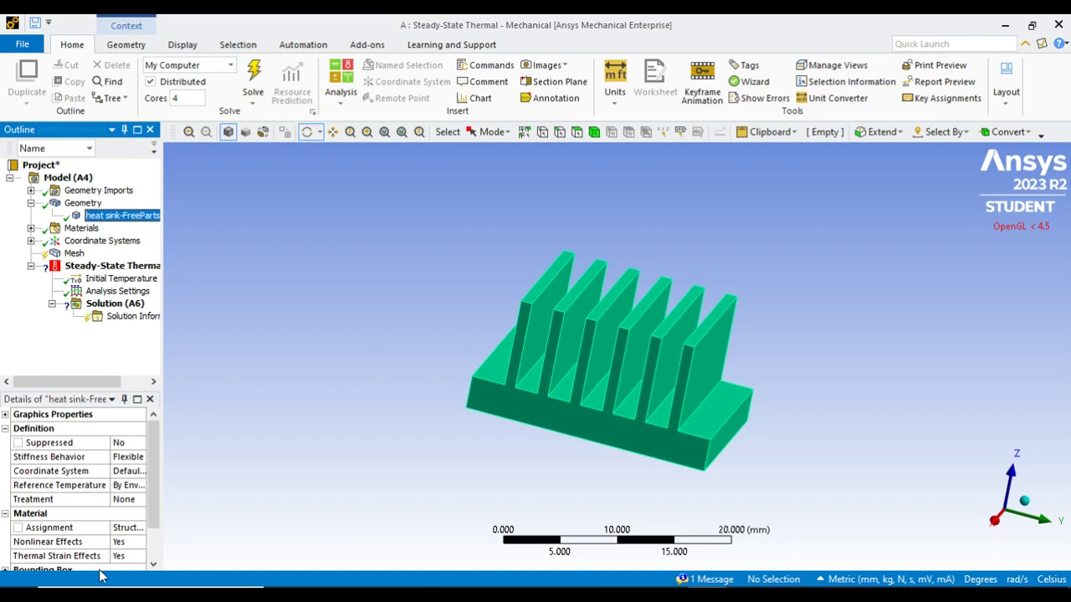
scroll(83, 494, "down", 2)
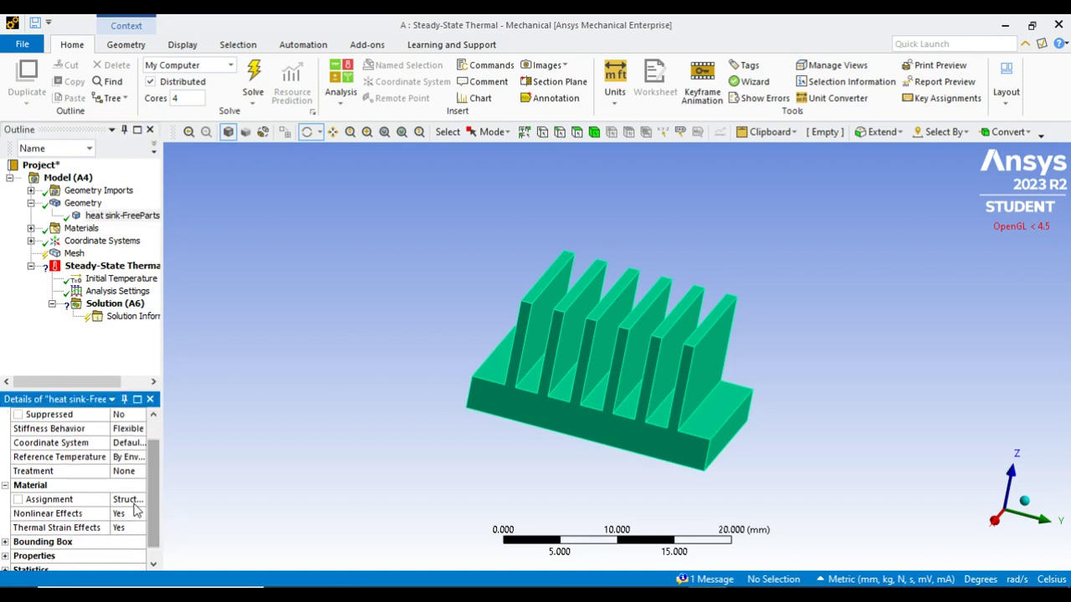
left_click(132, 501)
left_click(140, 499)
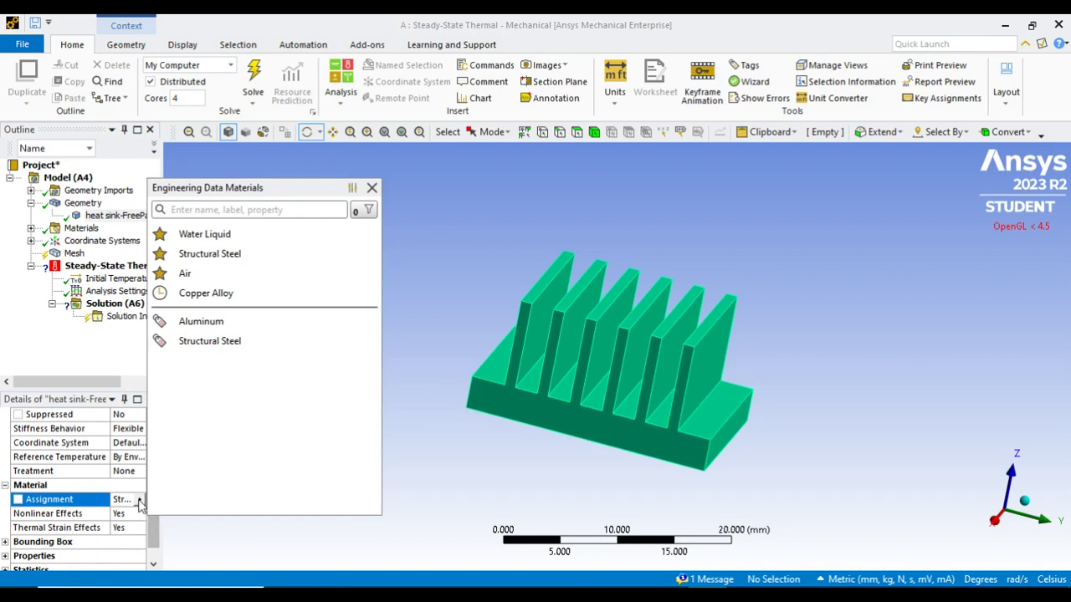
left_click(198, 323)
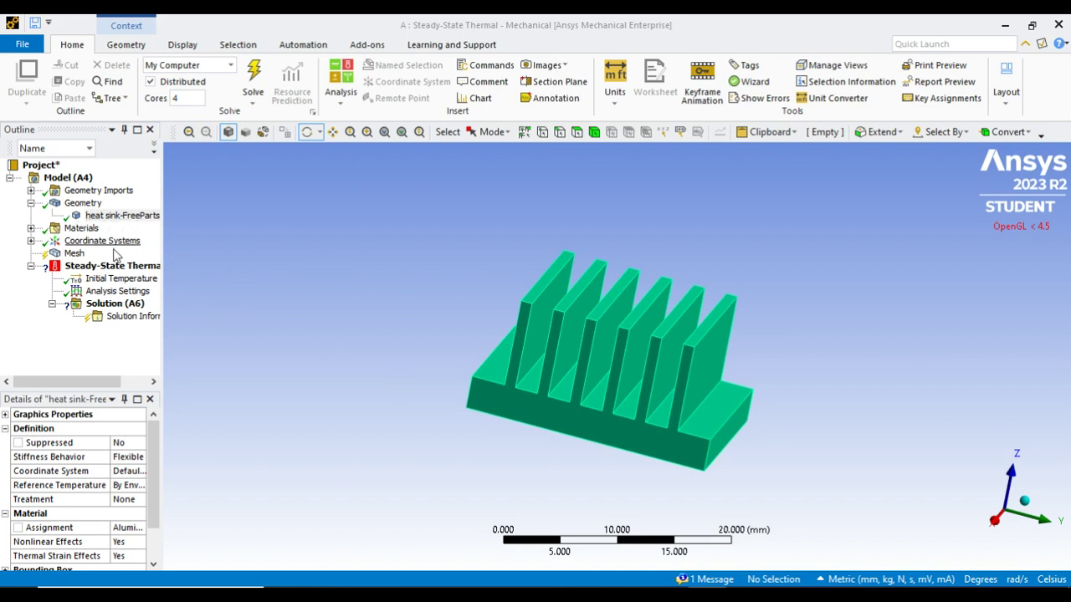
Generate the mesh on the heat sink with the default settings and inspect its elements.
right_click(74, 256)
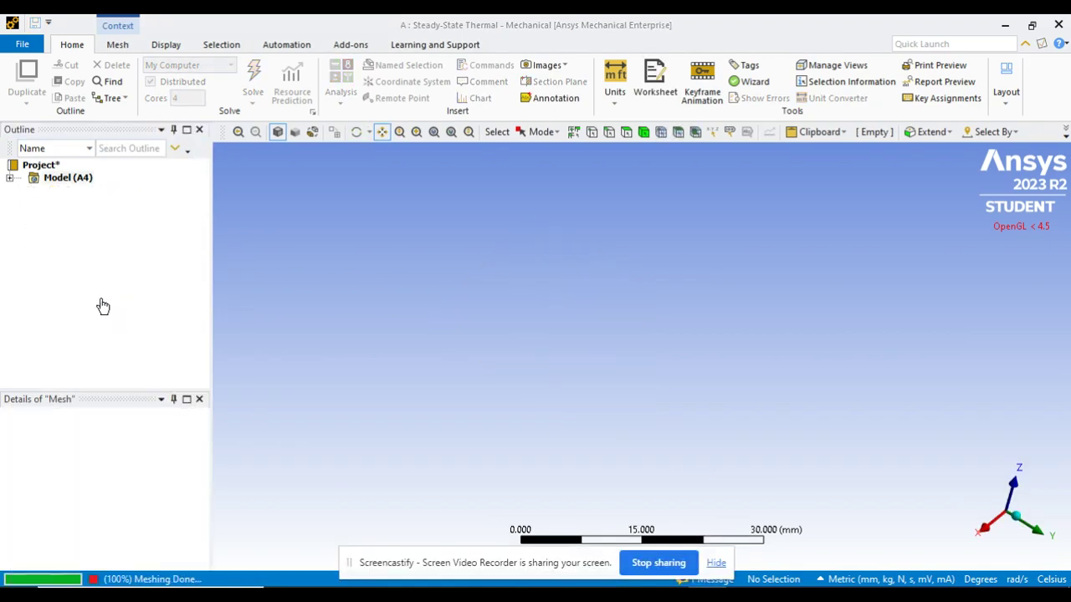
scroll(577, 351, "up", 3)
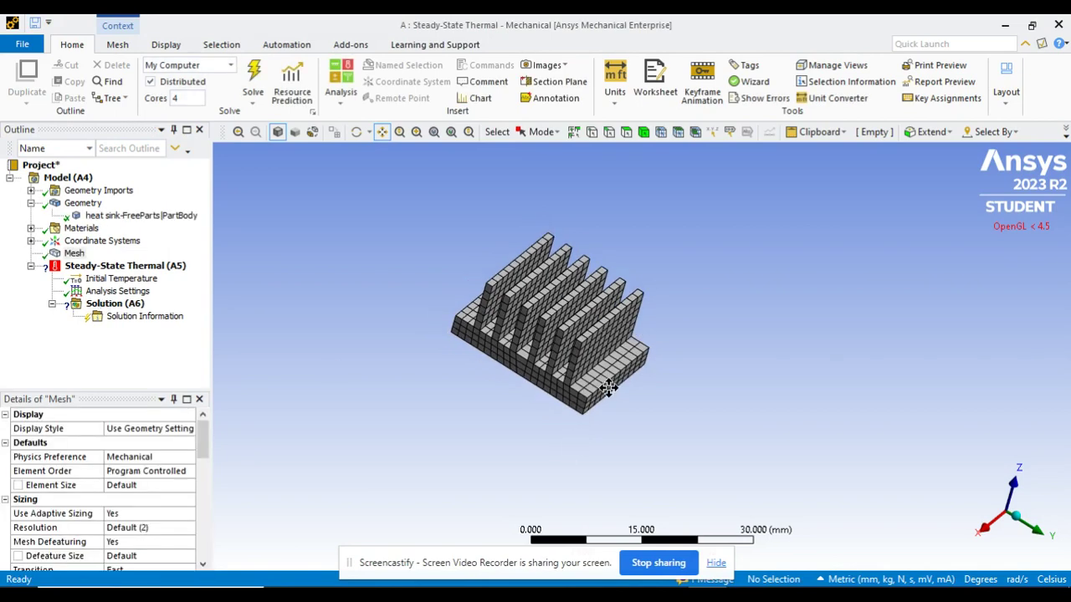
scroll(579, 339, "up", 1)
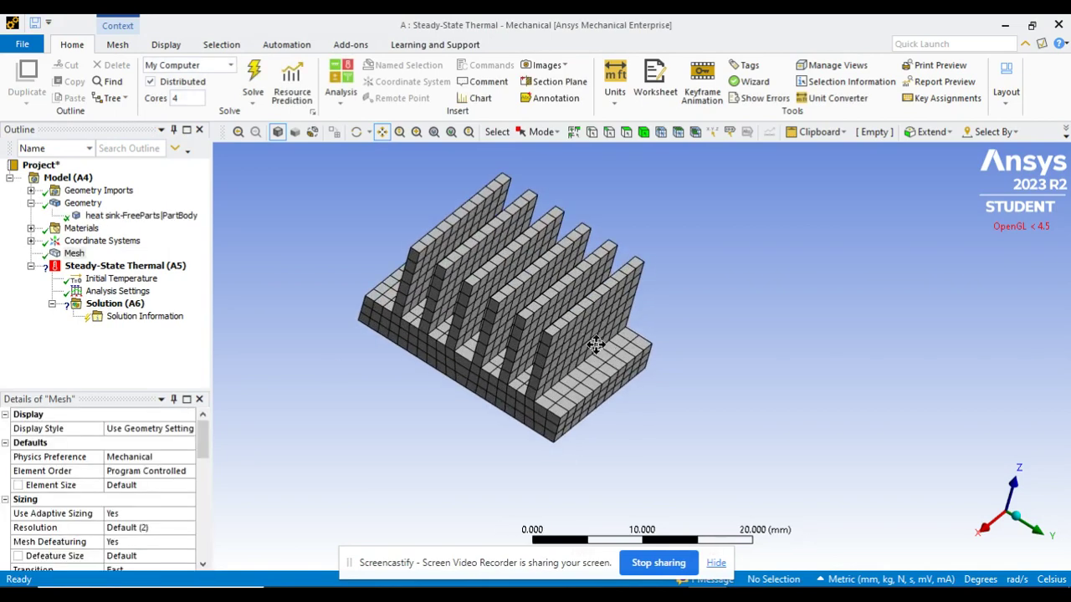
scroll(569, 292, "up", 2)
scroll(569, 290, "down", 3)
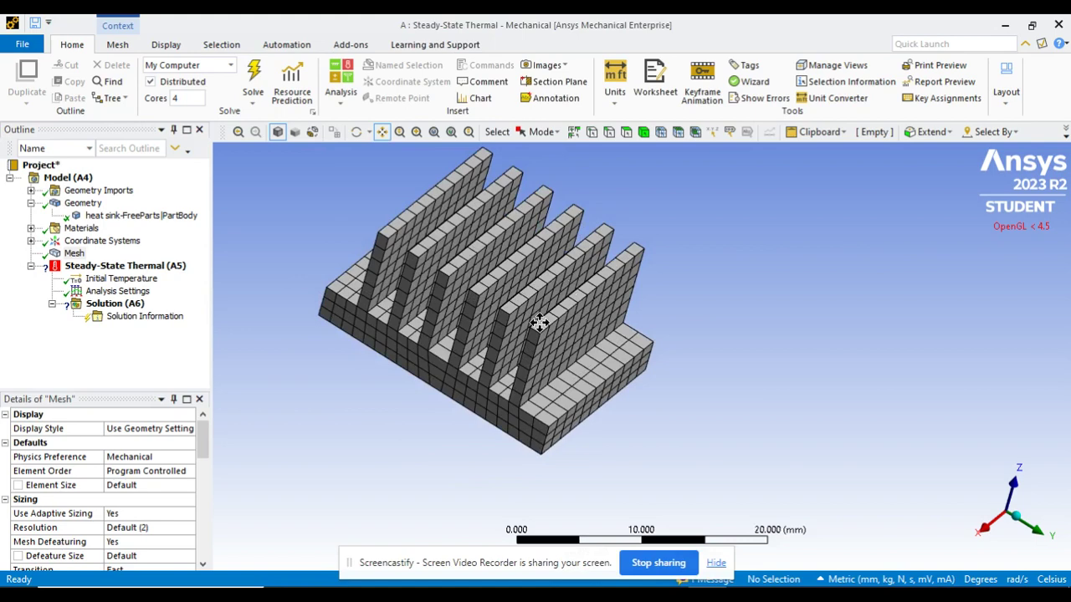
Review the mesh's detail settings, from display and sizing through the advanced options.
left_click(204, 450)
left_click_drag(203, 450, 213, 566)
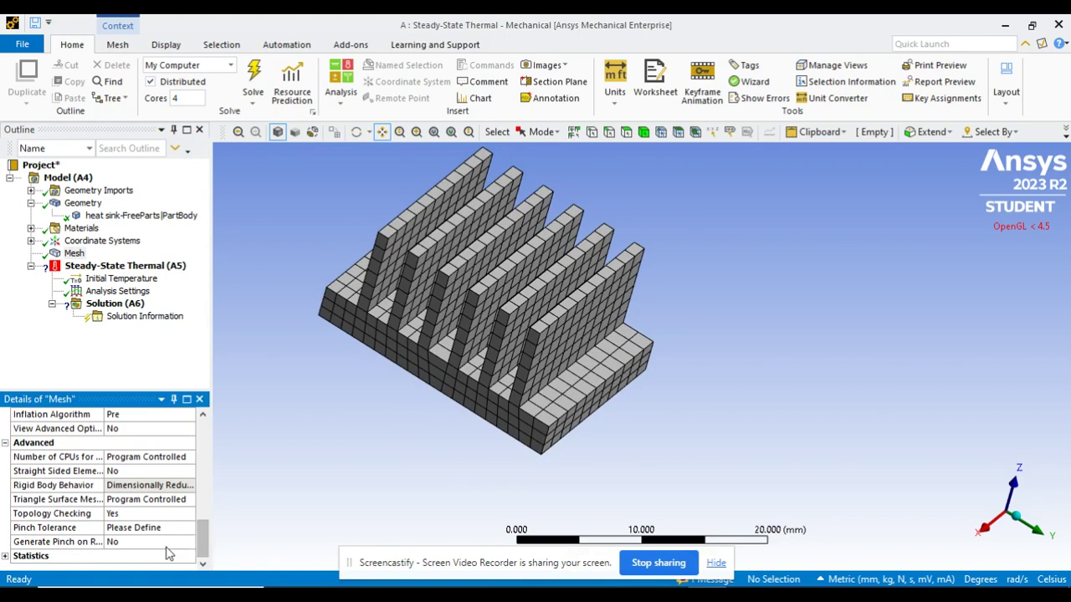
left_click_drag(208, 546, 216, 446)
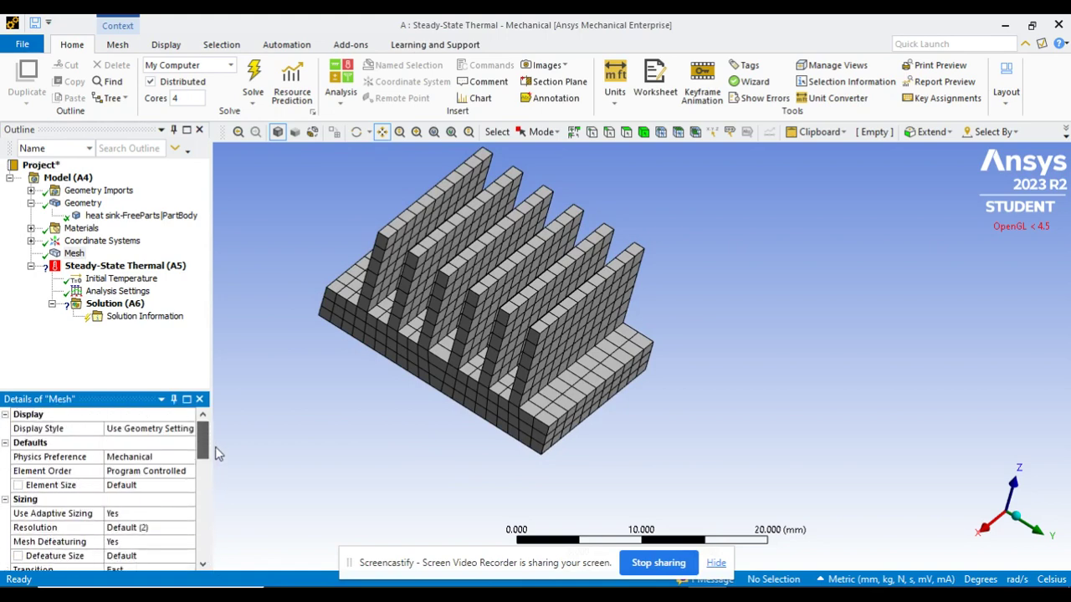
scroll(438, 429, "up", 2)
scroll(438, 429, "down", 2)
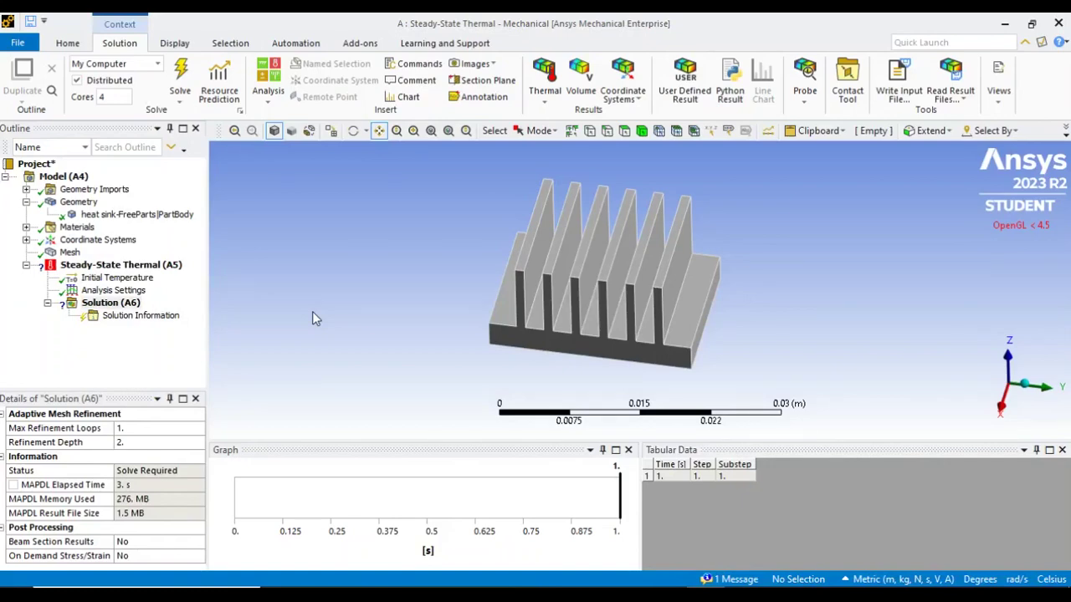
Add a heat flux load of 1000 W/m² to the flat underside face of the heat sink base.
left_click(123, 266)
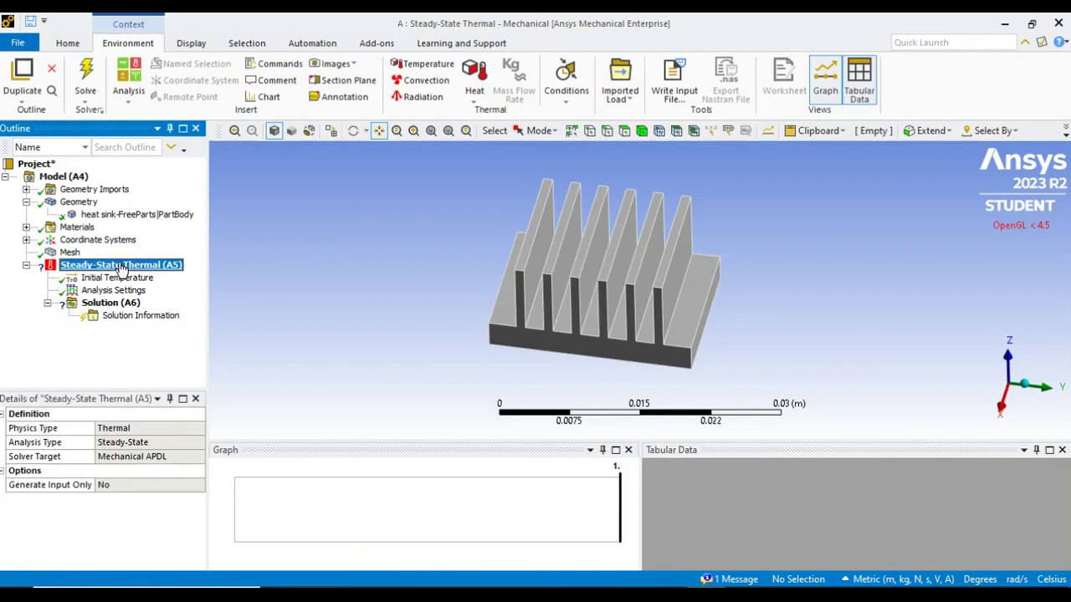
right_click(123, 266)
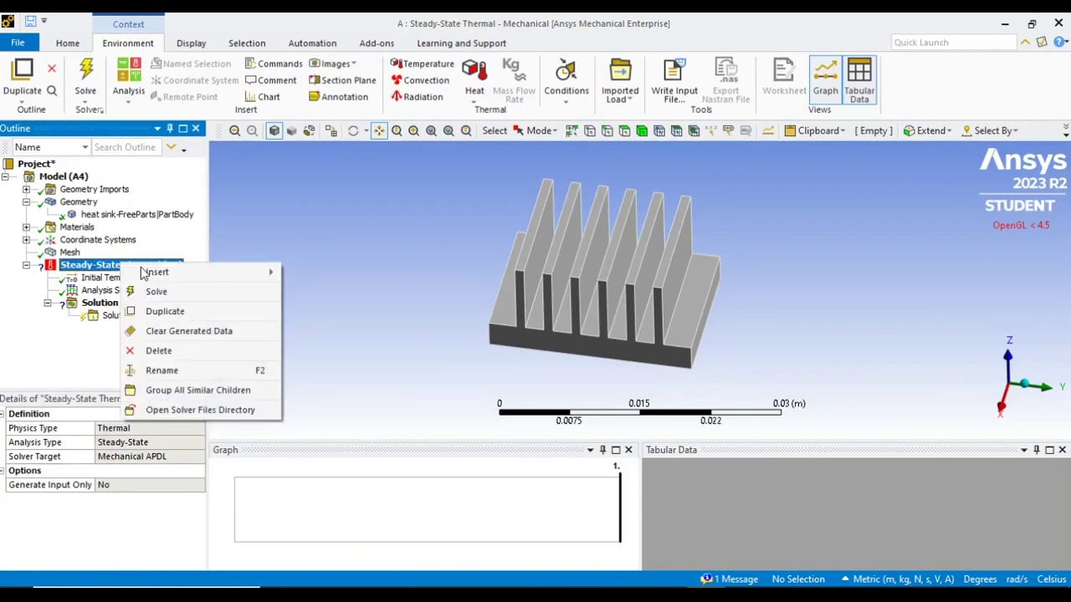
mouse_move(174, 281)
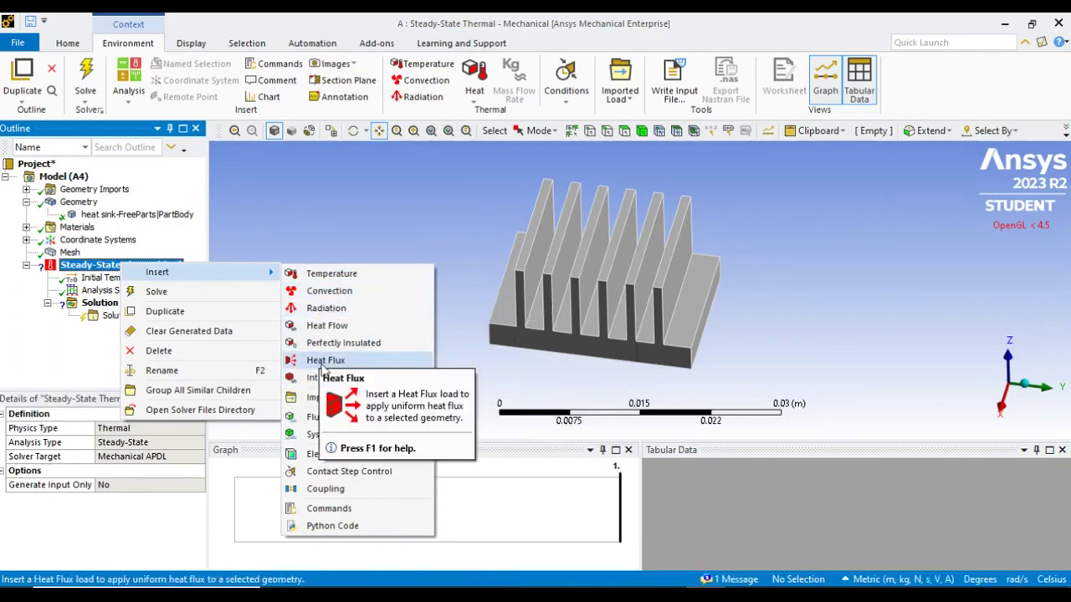
left_click(325, 360)
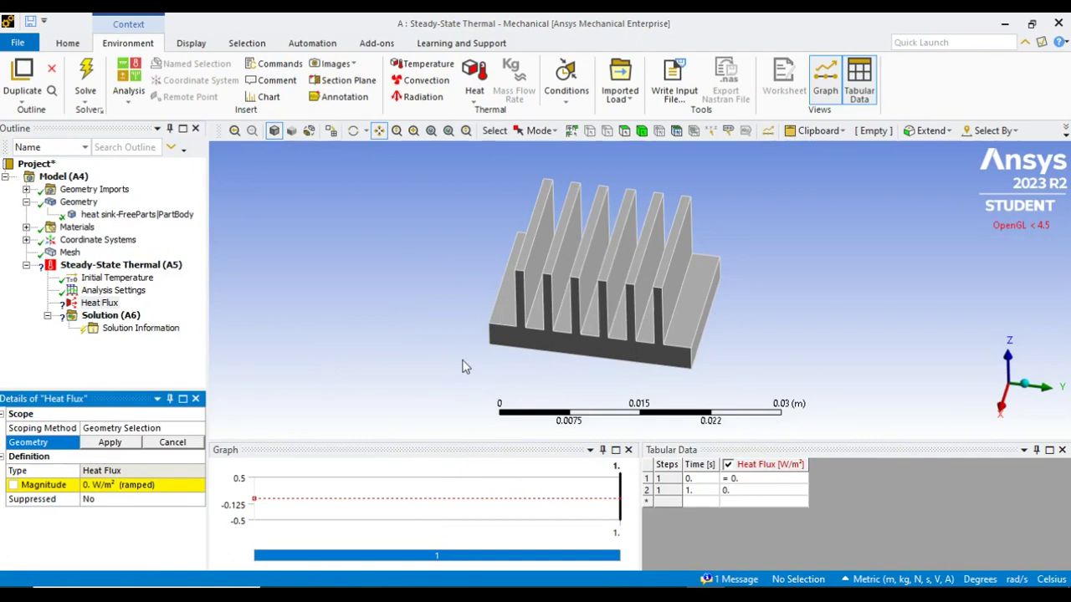
middle_click_drag(464, 366, 480, 271)
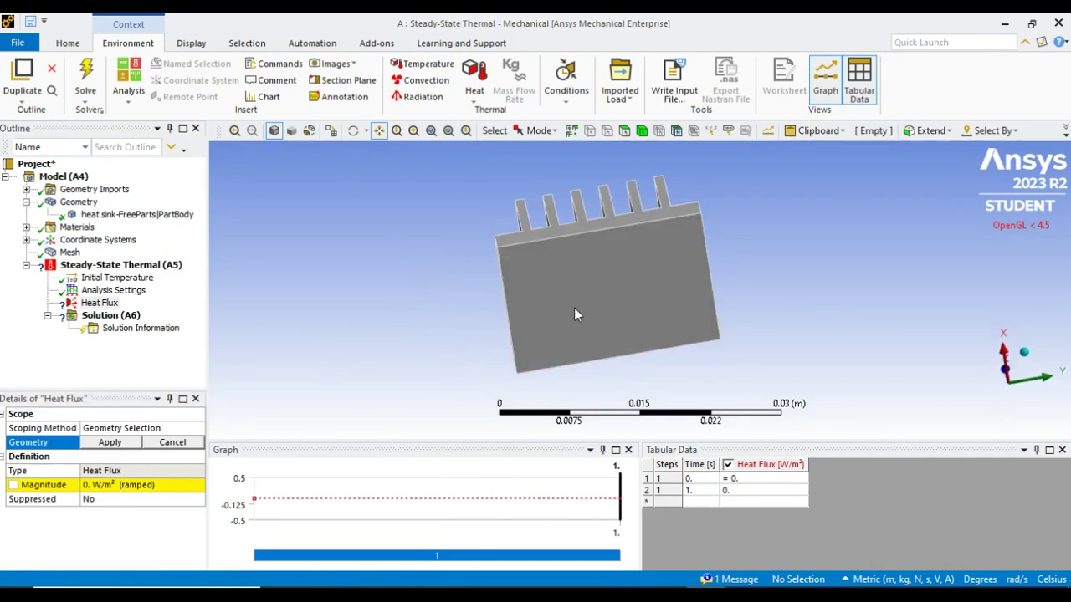
left_click(626, 134)
left_click(599, 267)
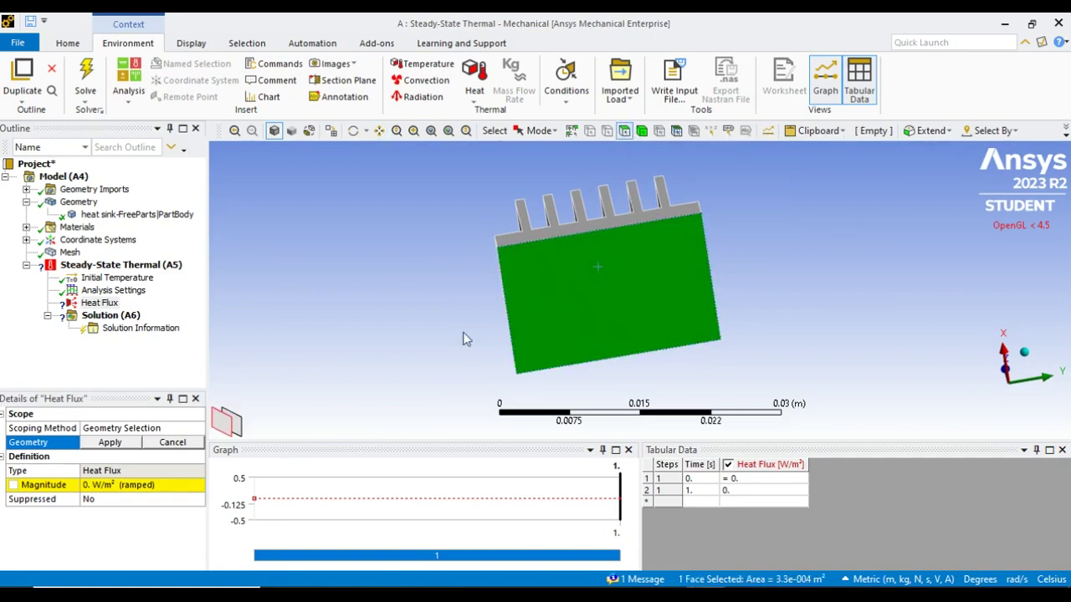
left_click(107, 444)
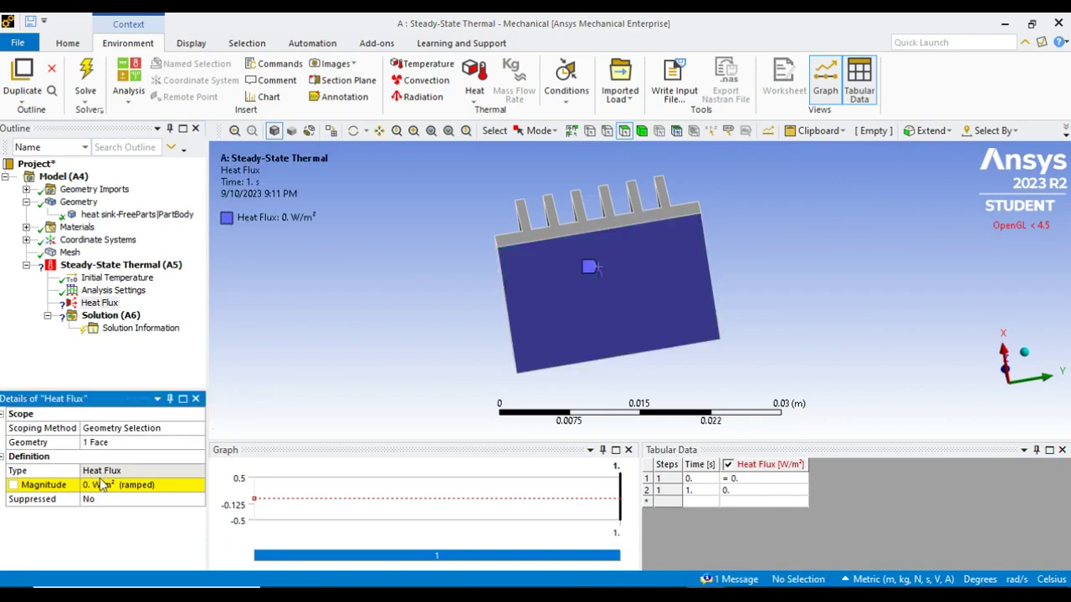
left_click(93, 485)
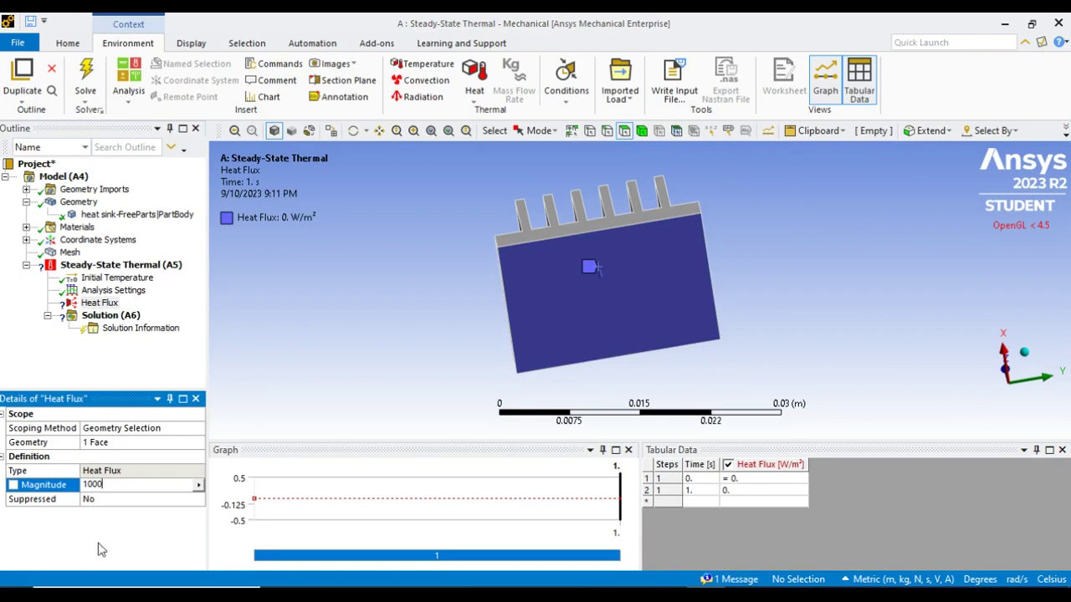
key("Return")
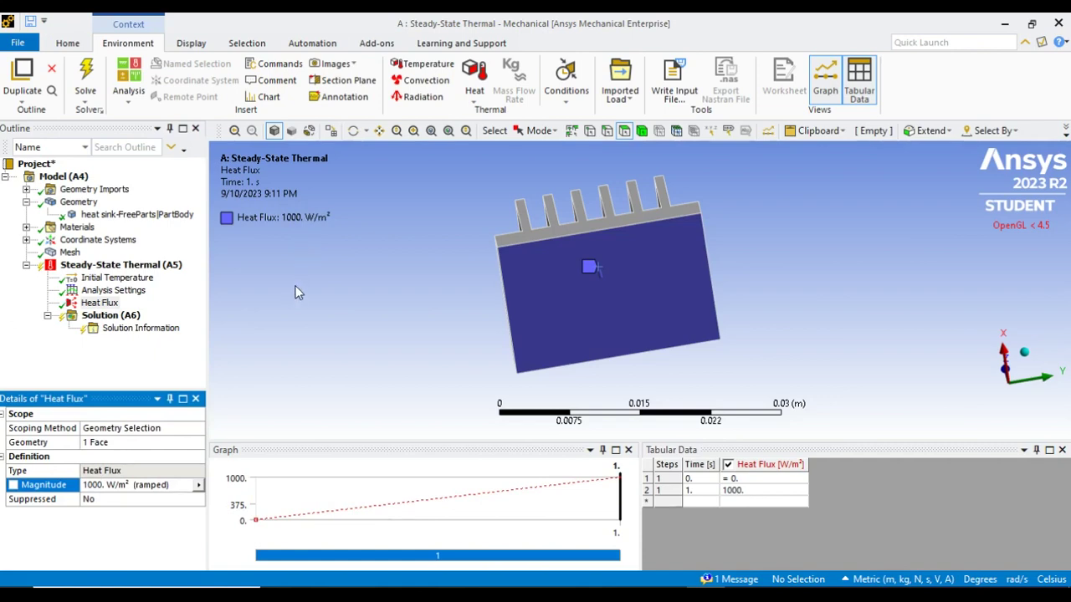
Add a convection load with a film coefficient of 30 W/m²·°C and an ambient temperature of 28 °C.
right_click(112, 266)
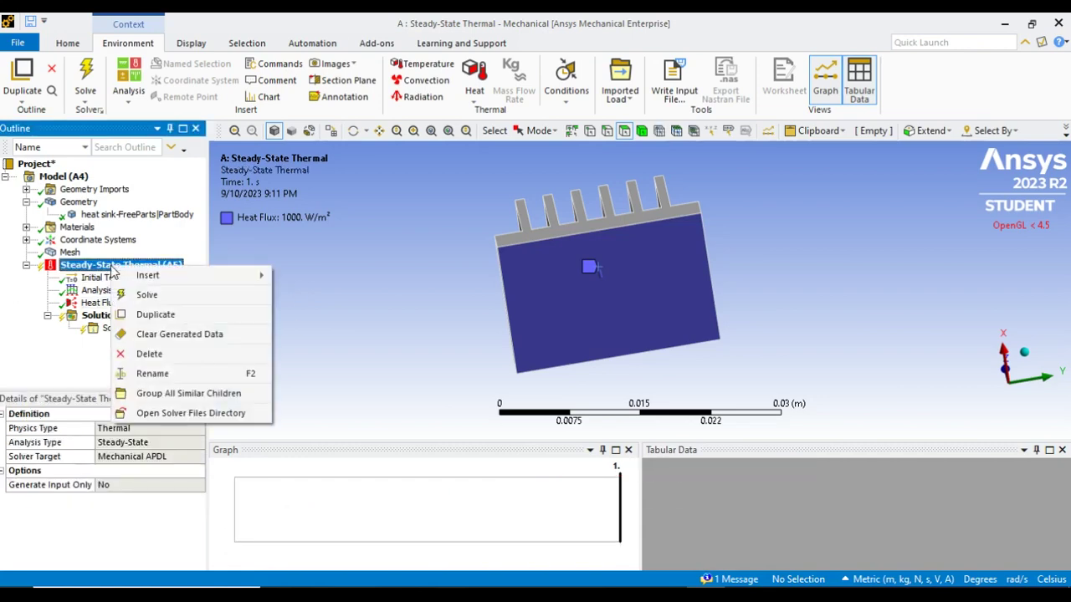
mouse_move(180, 276)
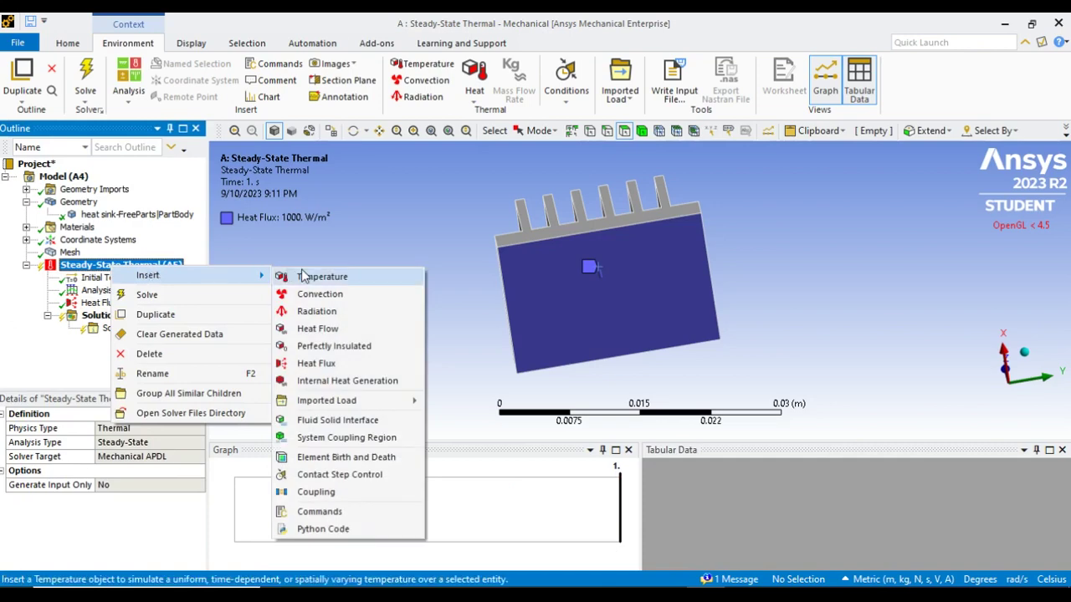
left_click(309, 297)
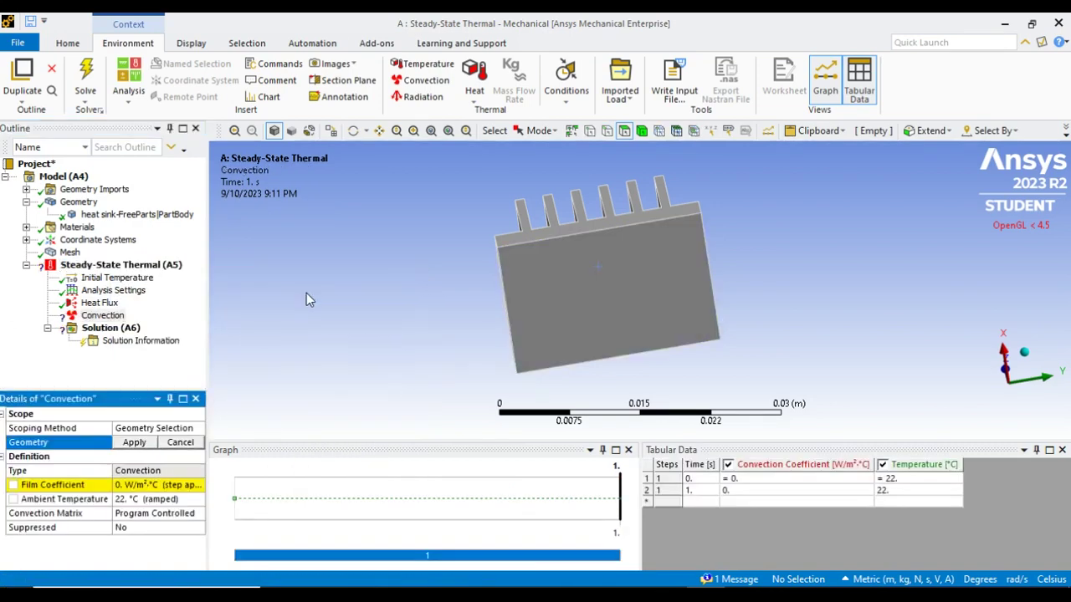
left_click(124, 486)
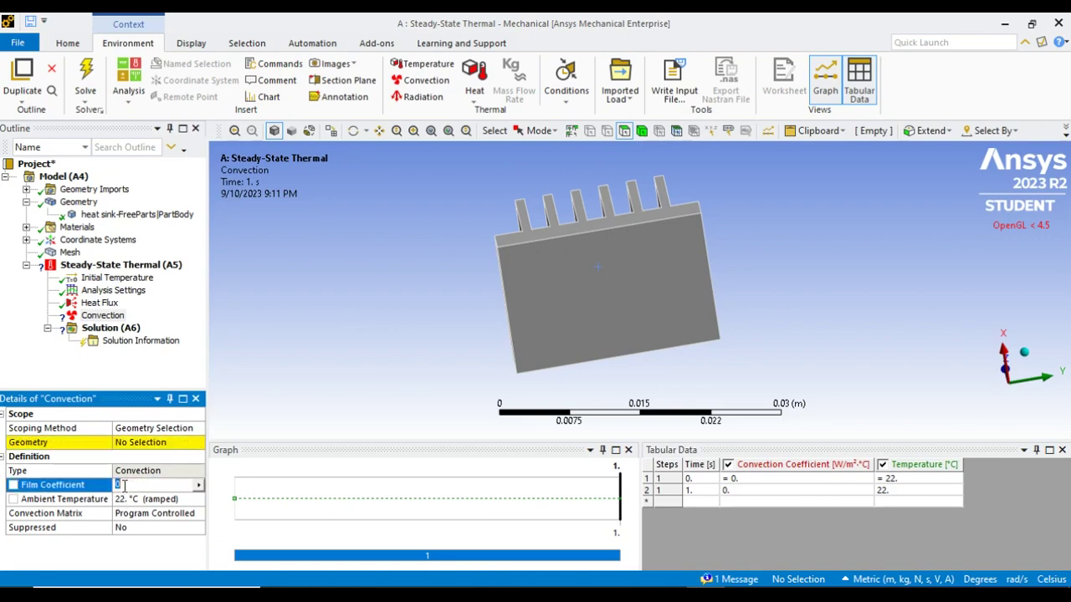
type("30")
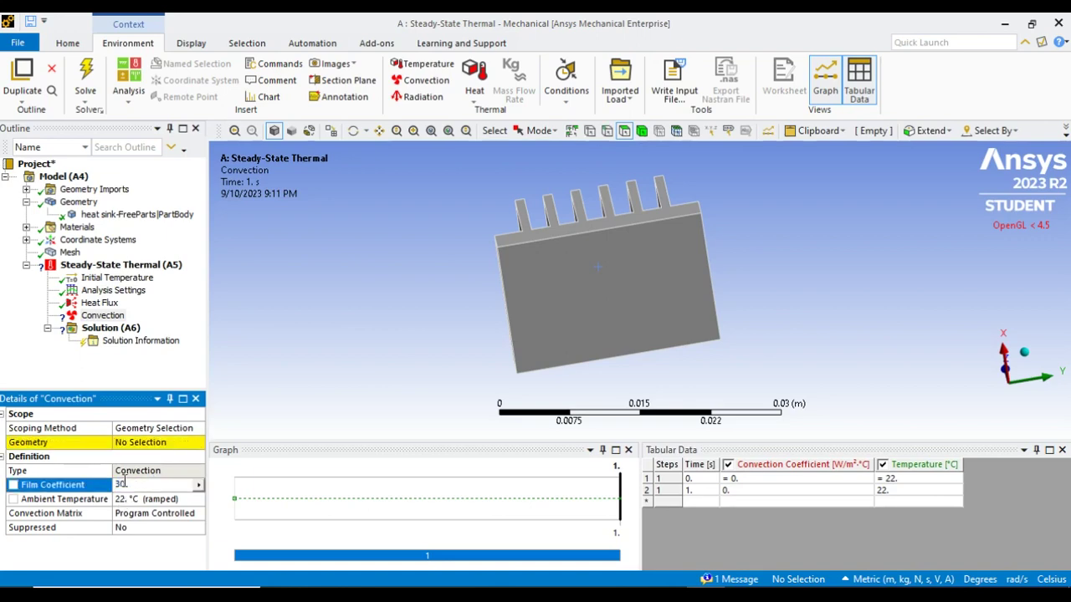
left_click(121, 499)
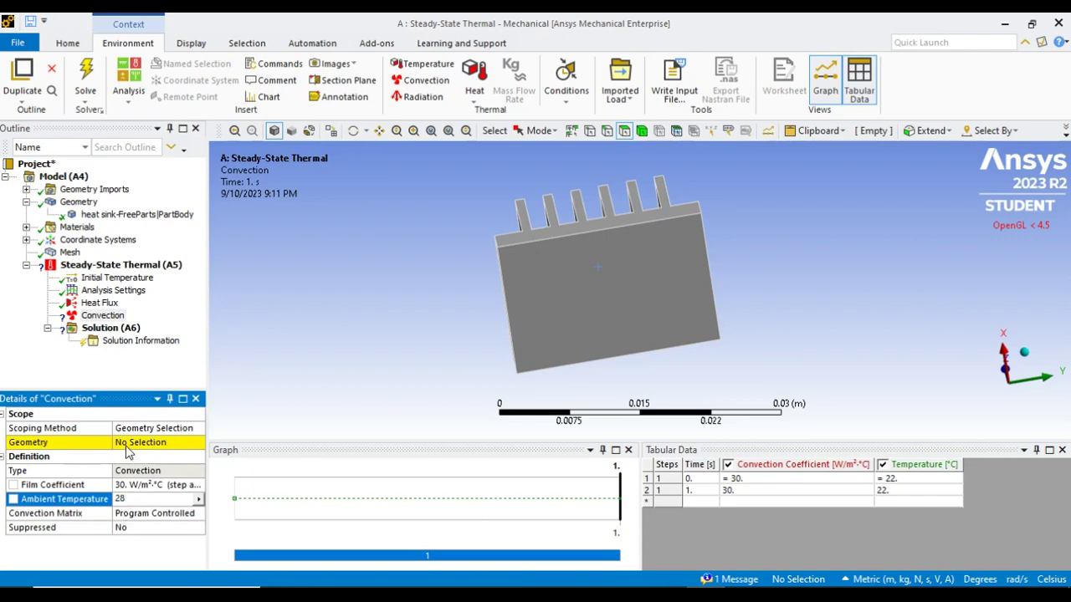
For the convection geometry, select one end face plus the outer fin side, base ledge and base side face on both flanks of the heat sink.
middle_click_drag(419, 289, 795, 322)
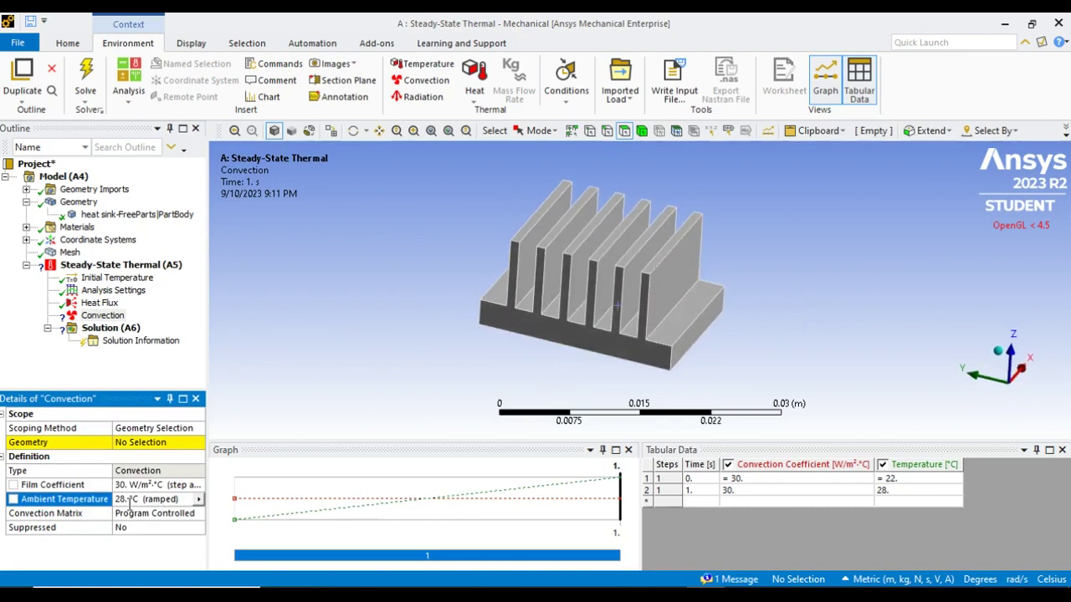
left_click(127, 442)
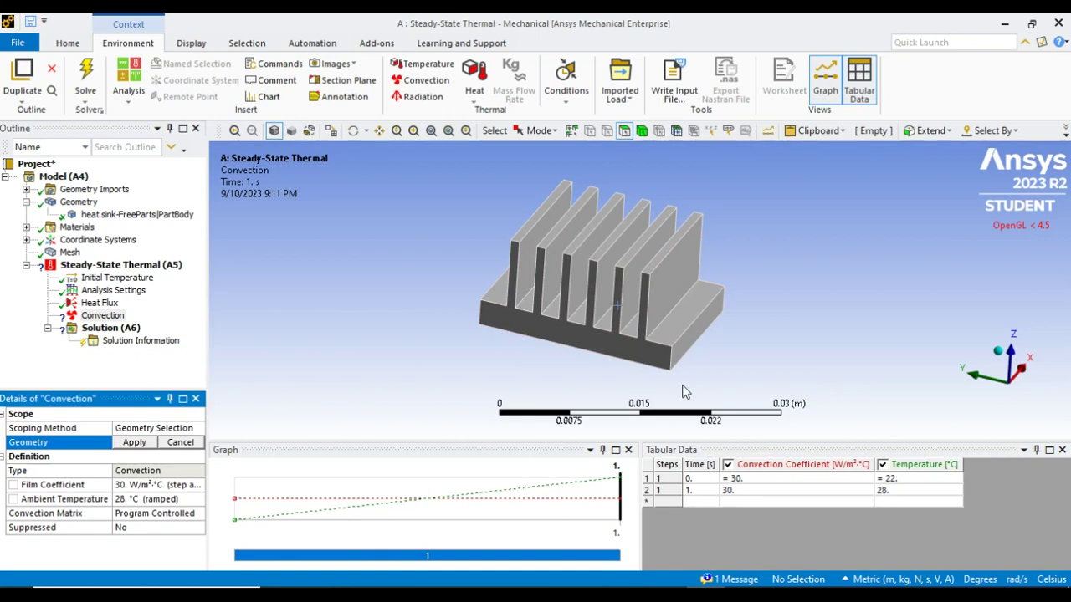
left_click(669, 297)
left_click(676, 319, "ctrl")
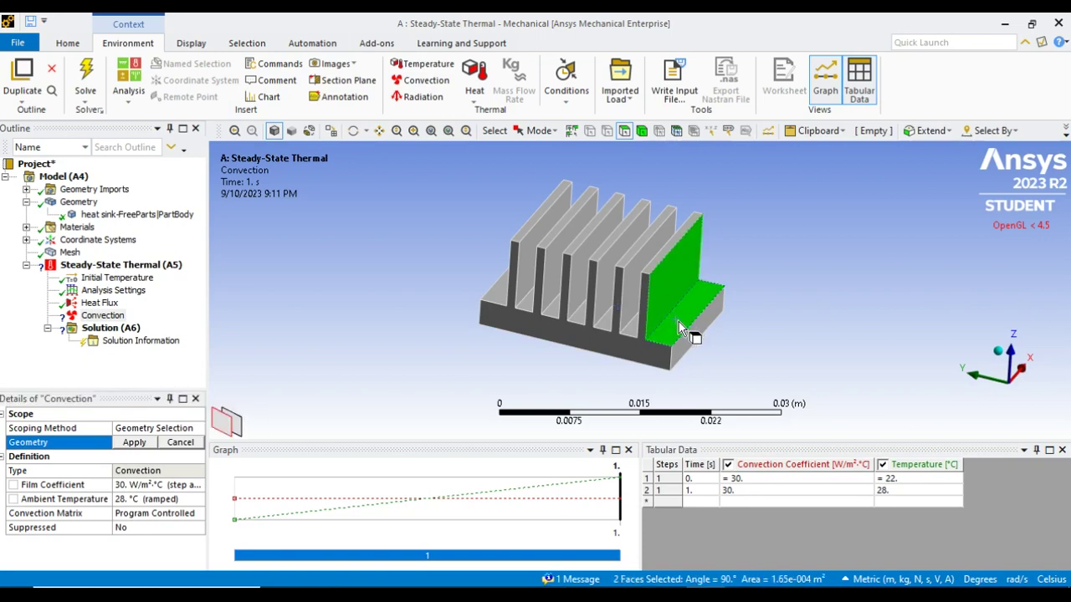
left_click(674, 351, "ctrl")
left_click(646, 354, "ctrl")
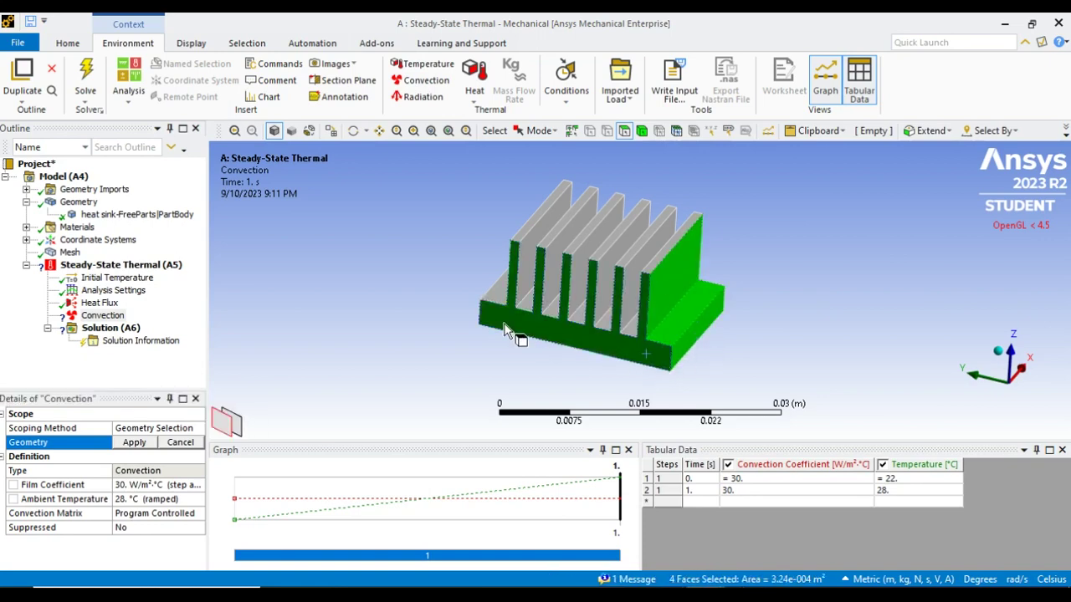
middle_click_drag(413, 317, 583, 318, "ctrl")
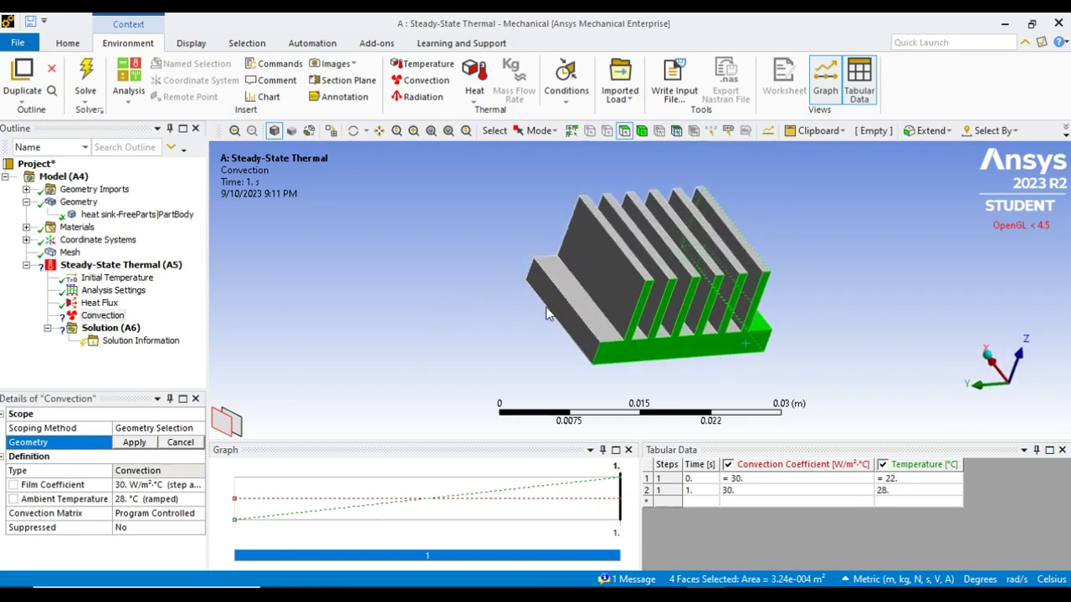
left_click(609, 287, "ctrl")
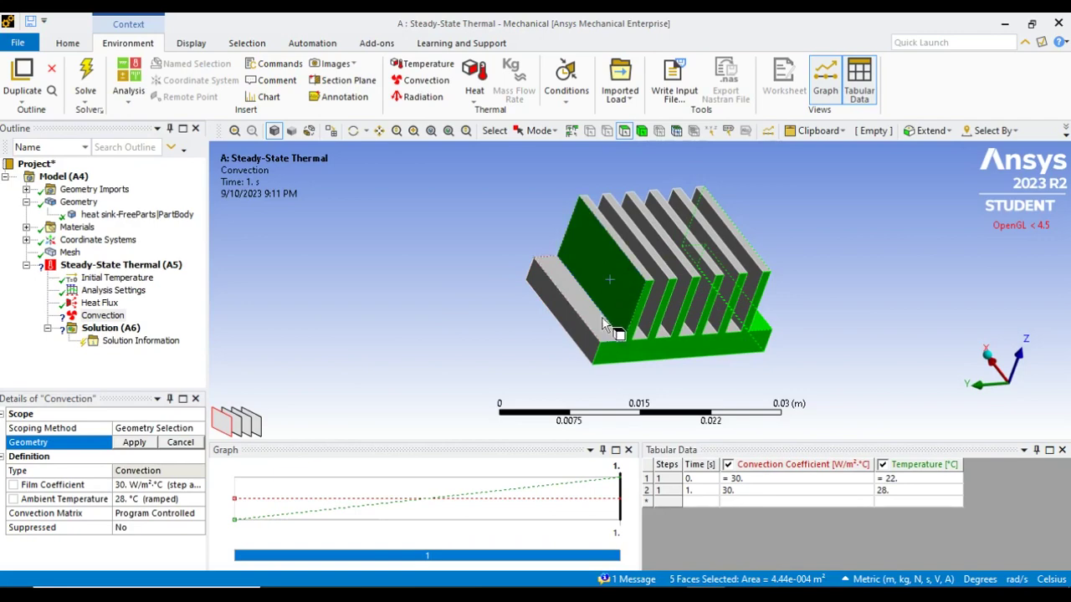
left_click(599, 320, "ctrl")
left_click(582, 333, "ctrl")
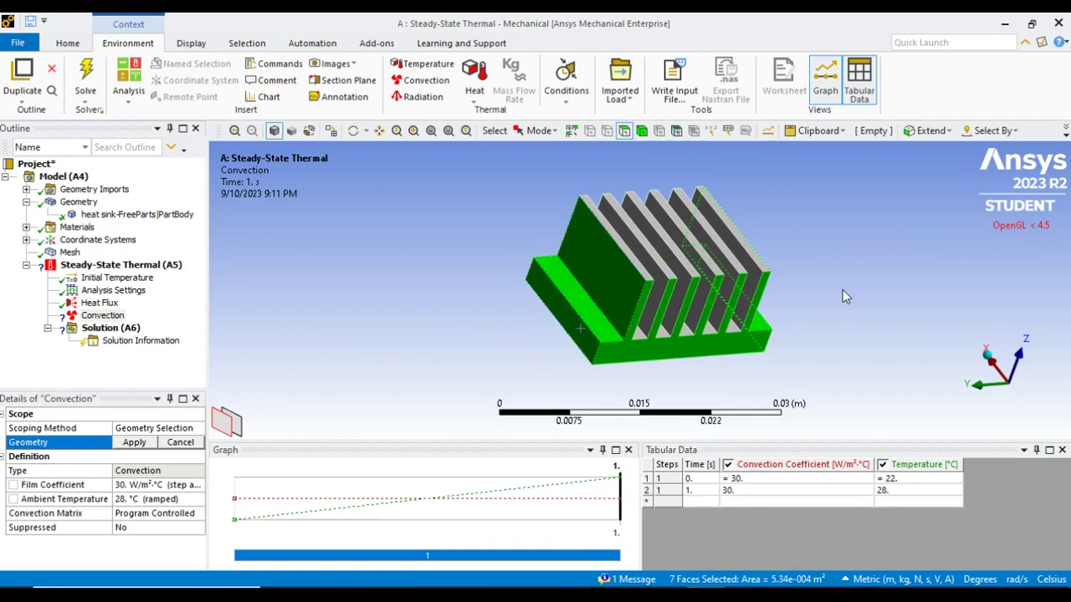
Add the six fin tip faces and the opposite end face of the heat sink to the convection selection.
middle_click_drag(837, 265, 816, 268)
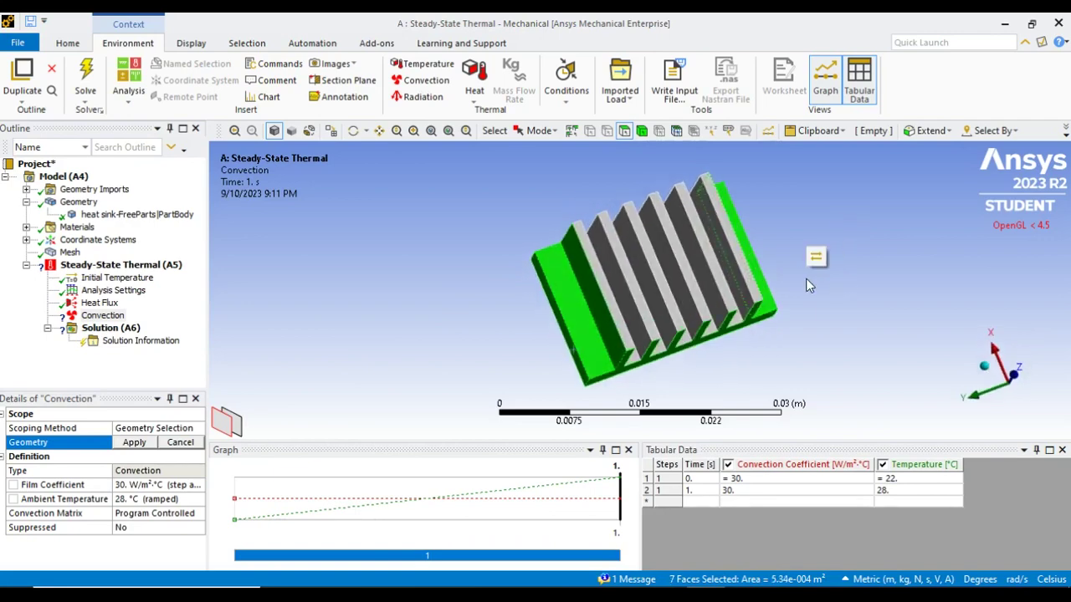
left_click(730, 269, "ctrl")
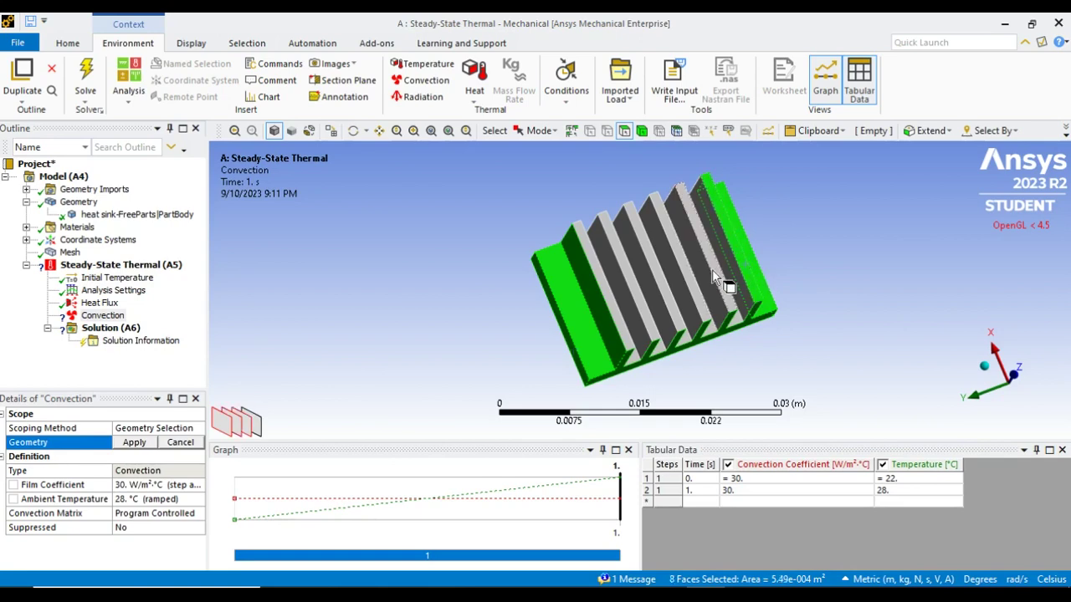
left_click(707, 273, "ctrl")
left_click(667, 289, "ctrl")
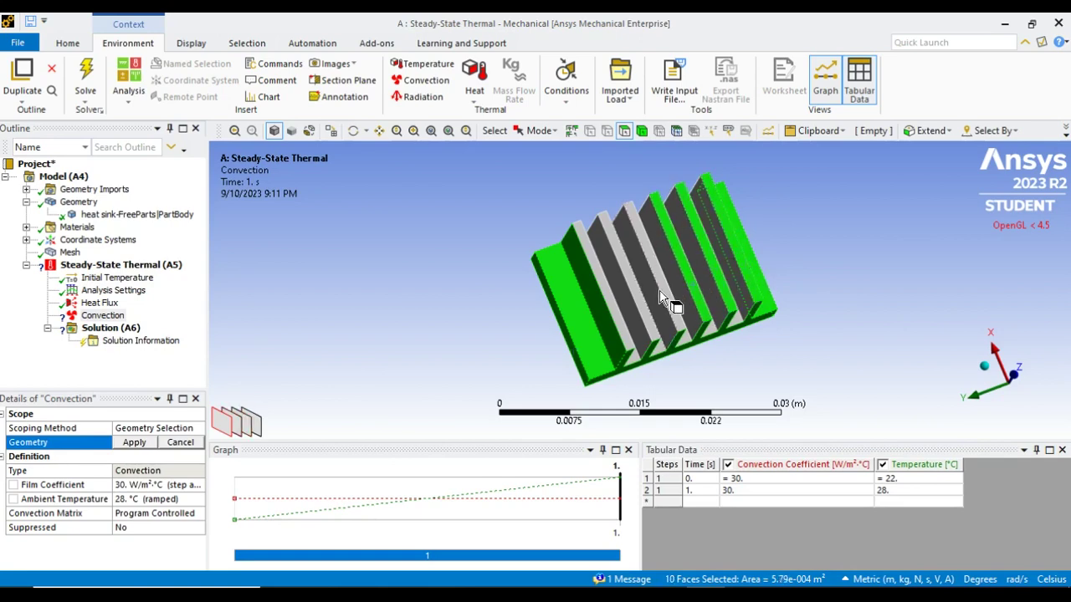
left_click(634, 293, "ctrl")
left_click(623, 301, "ctrl")
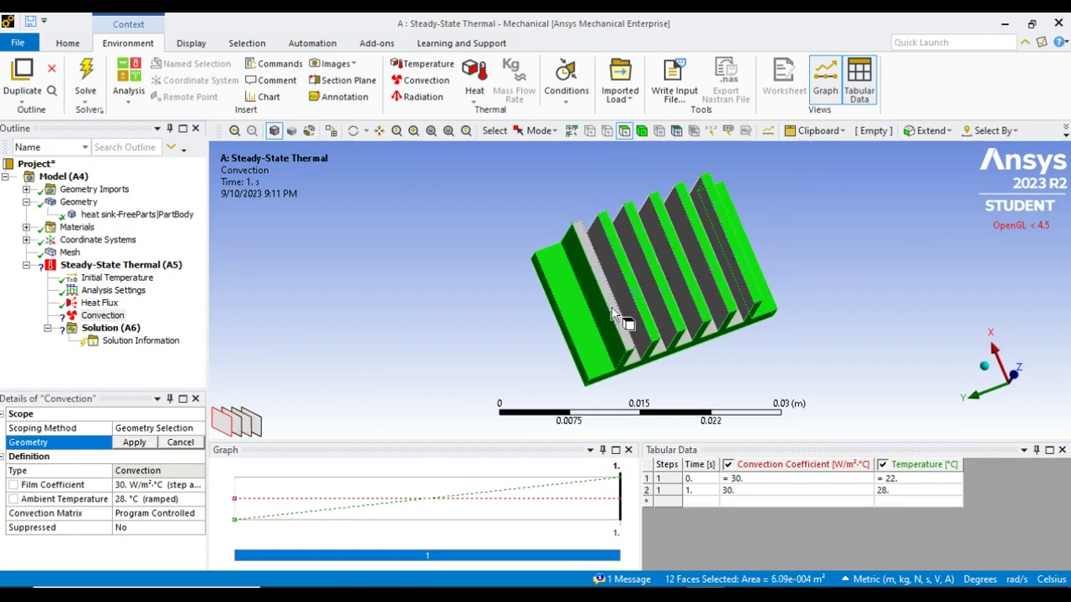
left_click(614, 295, "ctrl")
middle_click_drag(736, 390, 811, 433)
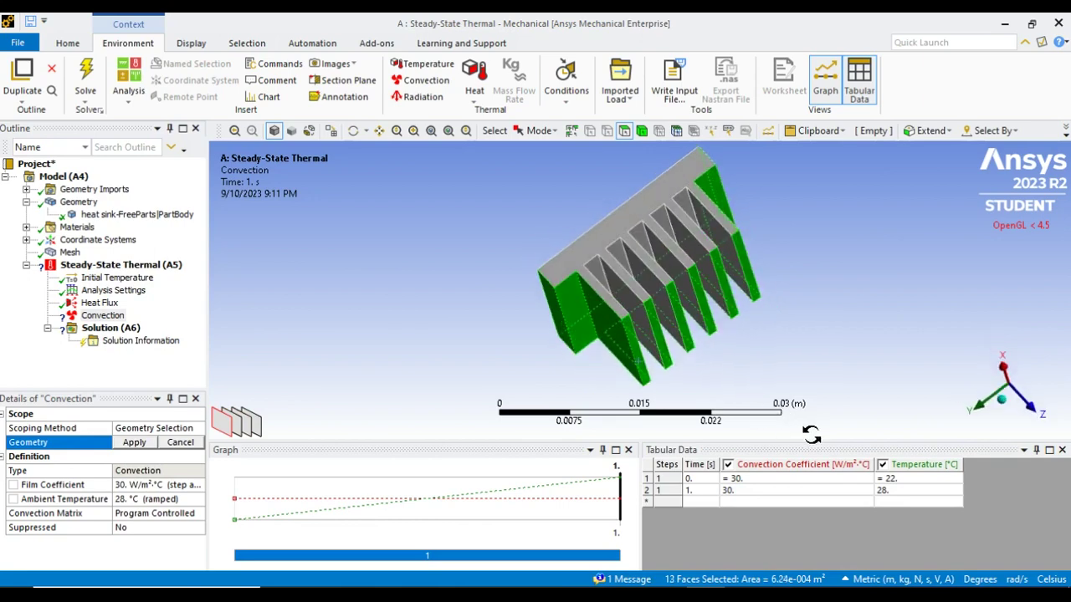
left_click(611, 235, "ctrl")
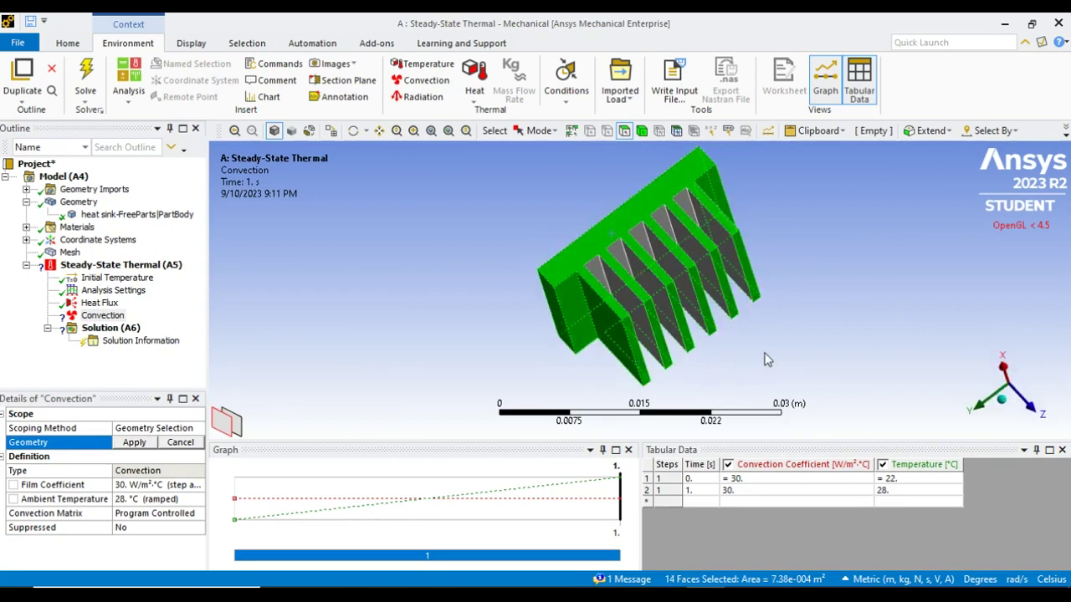
Add the five channel floors between the fins and the adjoining fin side faces visible from this direction to the convection selection.
middle_click_drag(765, 363, 648, 292)
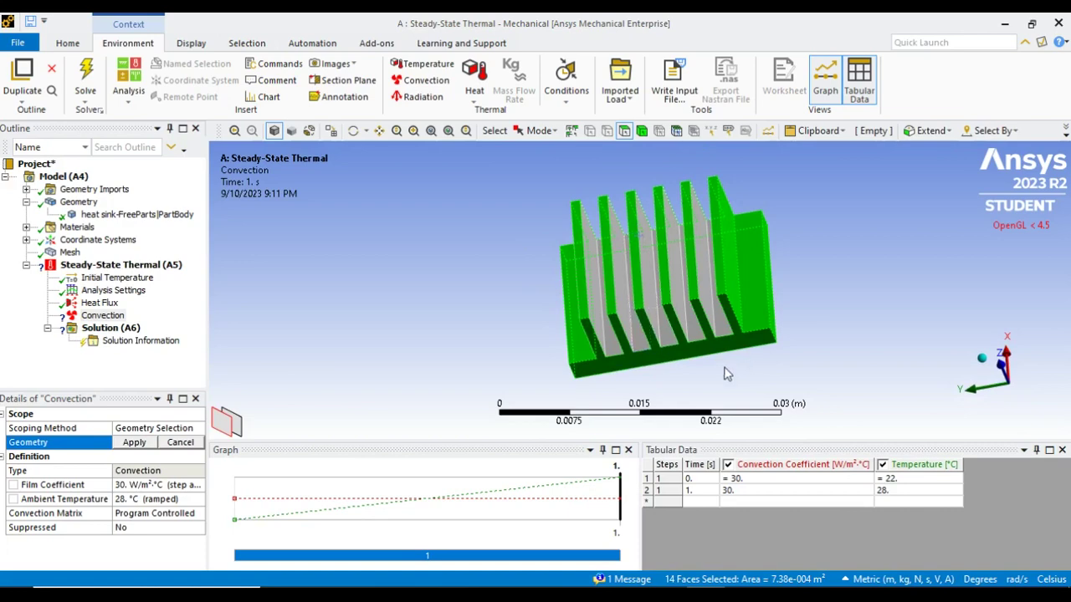
left_click(711, 325, "ctrl")
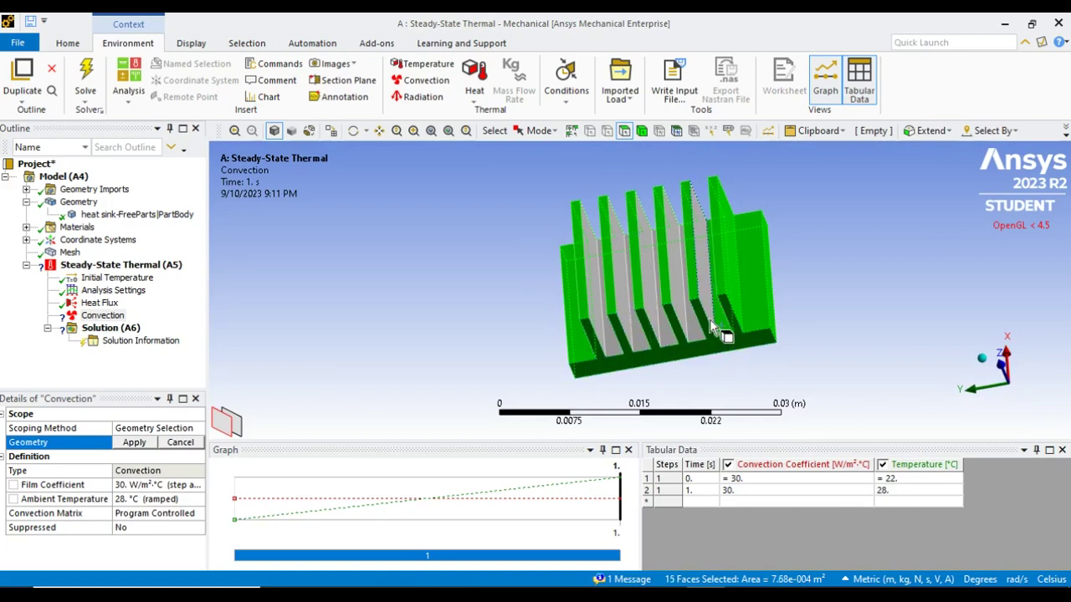
left_click(706, 320, "ctrl")
left_click(686, 318, "ctrl")
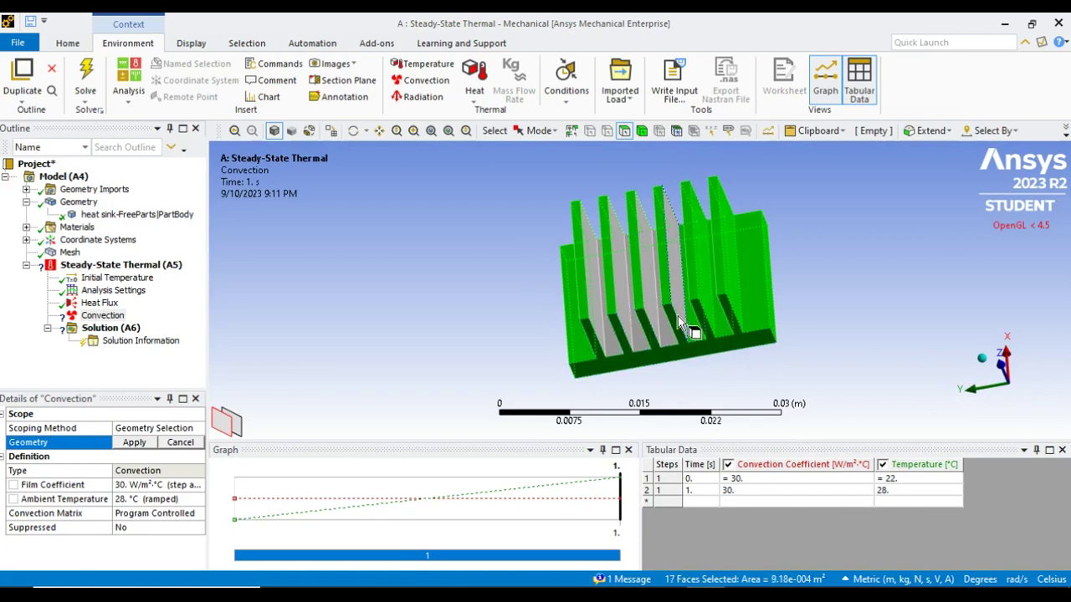
left_click(677, 316, "ctrl")
left_click(668, 330, "ctrl")
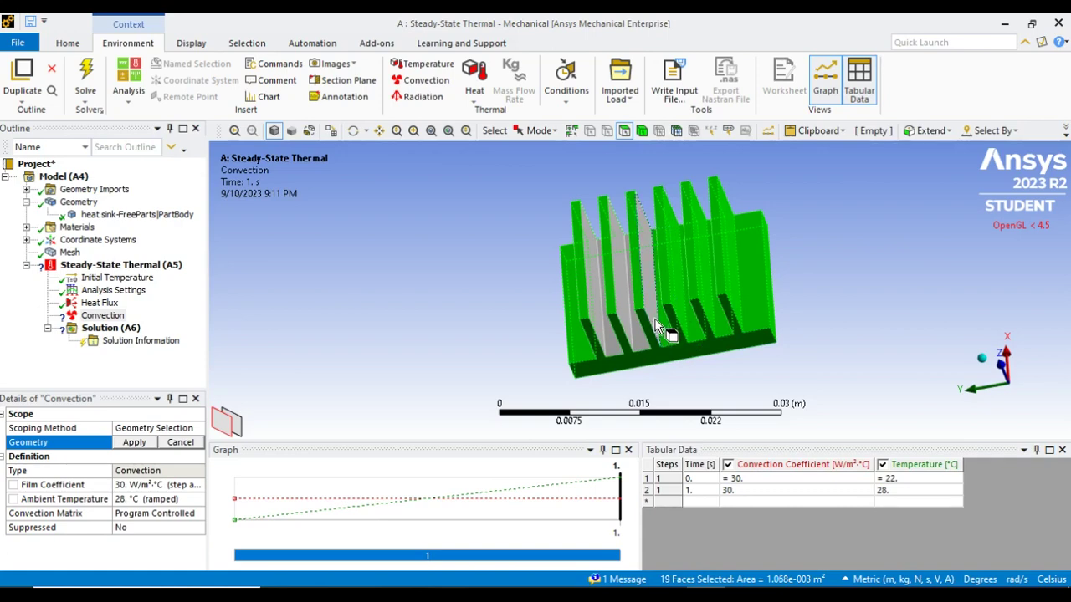
left_click(655, 318, "ctrl")
left_click(633, 336, "ctrl")
left_click(628, 328, "ctrl")
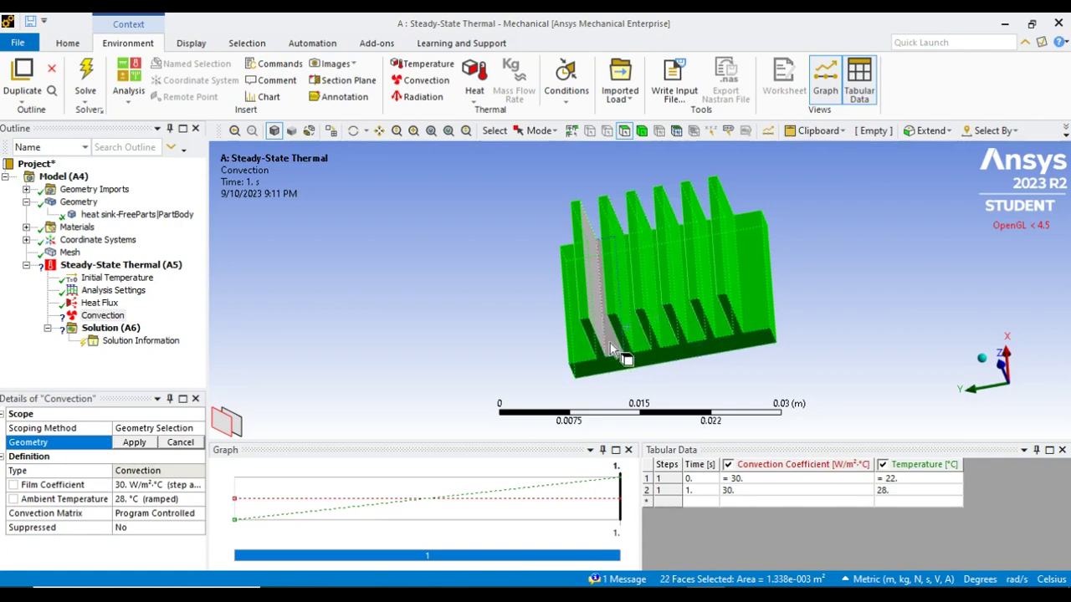
left_click(604, 338, "ctrl")
left_click(599, 337, "ctrl")
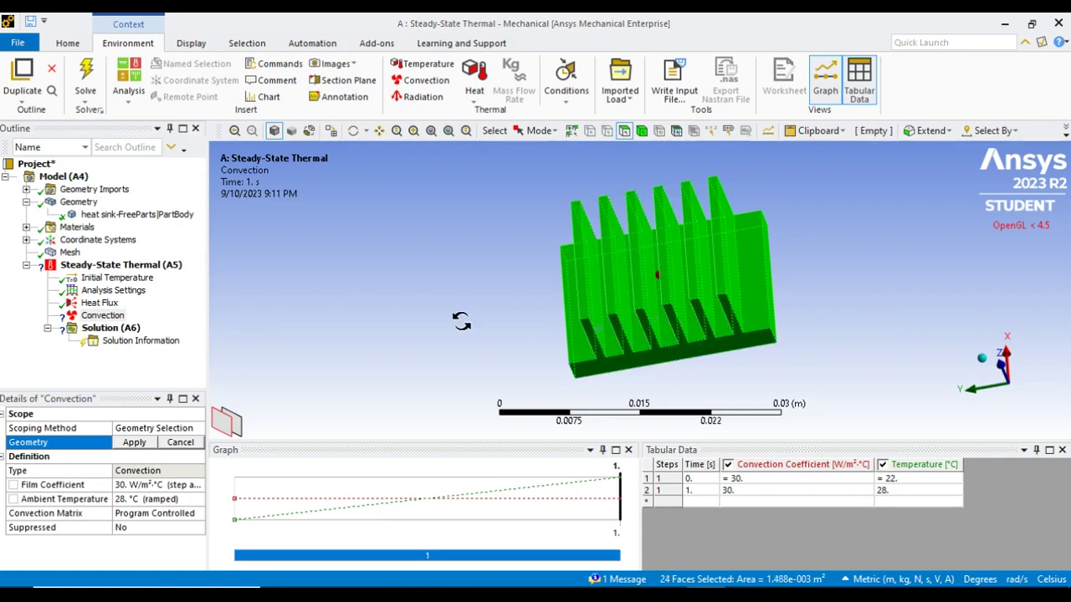
middle_click_drag(460, 322, 884, 292)
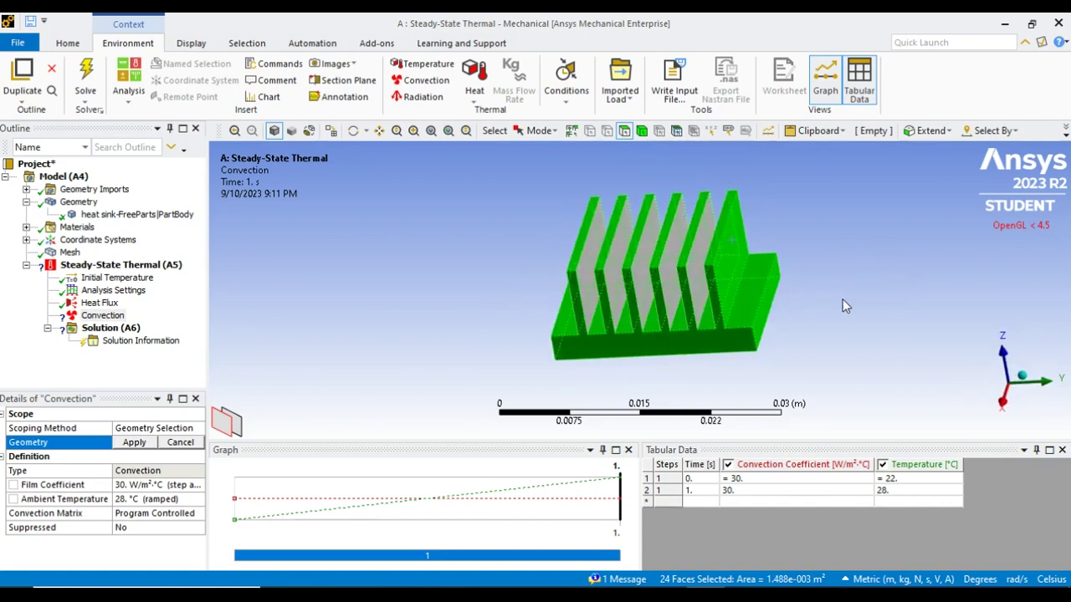
Add the five remaining fin side faces to the convection selection and apply all selected faces as the convection geometry.
left_click(701, 295, "ctrl")
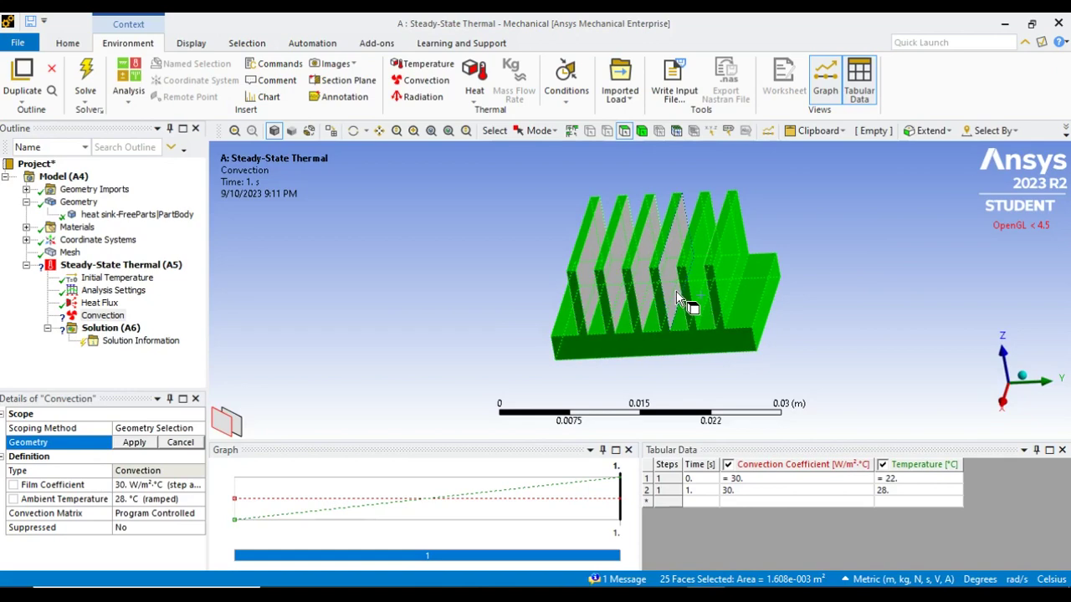
left_click(677, 297, "ctrl")
left_click(648, 295, "ctrl")
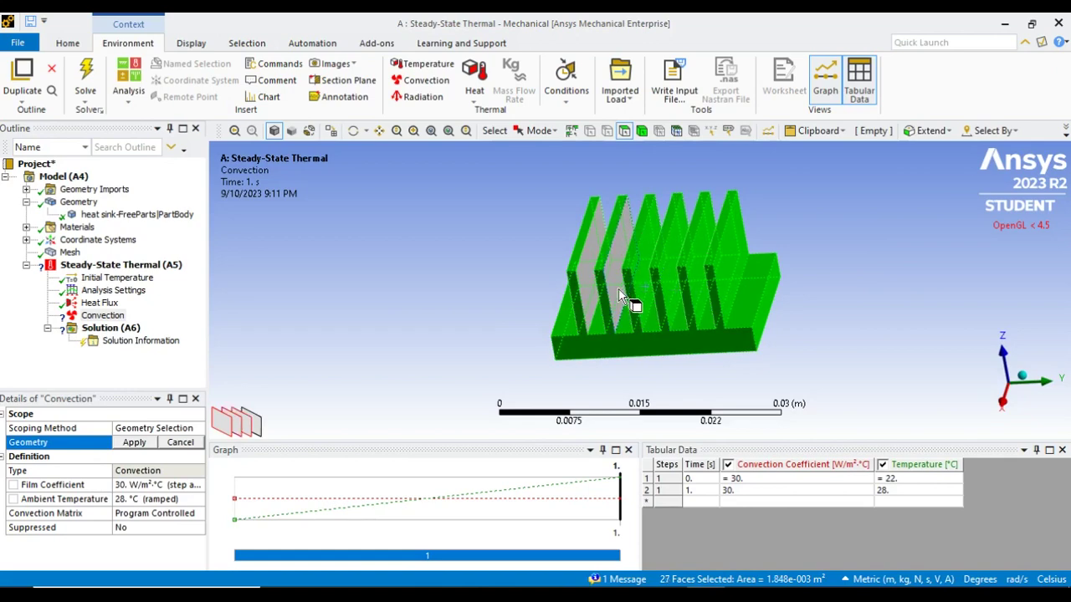
left_click(619, 288, "ctrl")
left_click(584, 293, "ctrl")
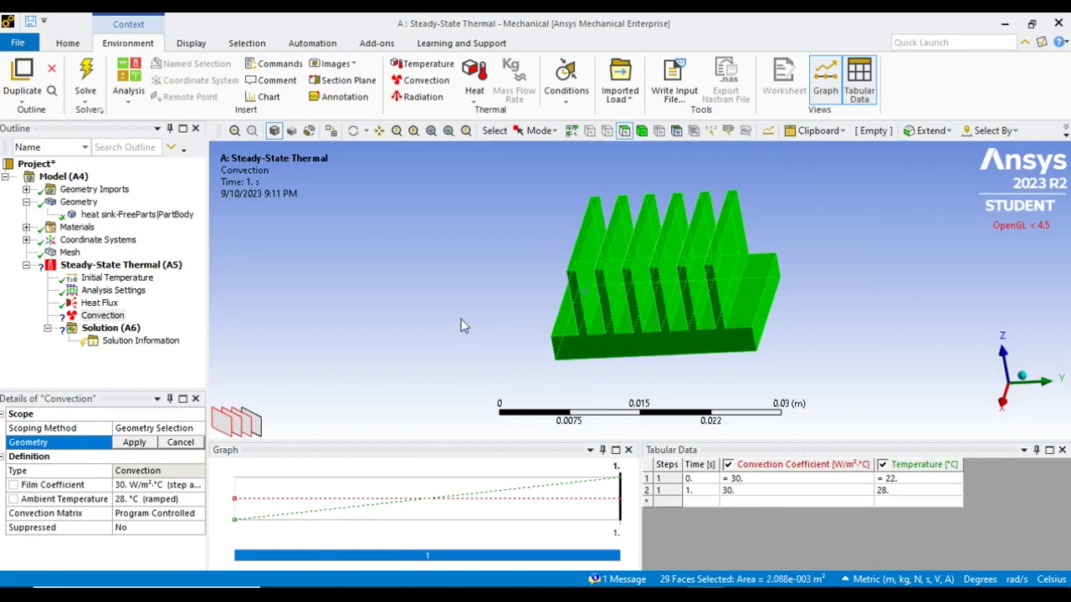
mouse_move(461, 323)
middle_mouse_down()
mouse_move(871, 238)
mouse_move(865, 260)
mouse_move(884, 296)
mouse_move(553, 331)
mouse_move(504, 271)
mouse_move(839, 205)
middle_mouse_up()
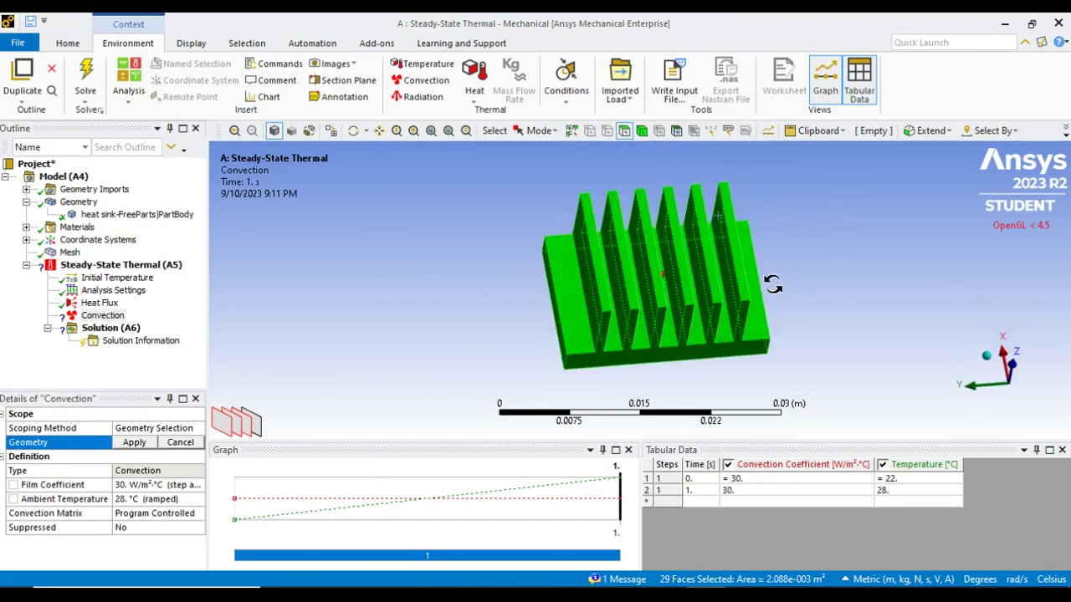
middle_click_drag(772, 285, 766, 245)
left_click(137, 444)
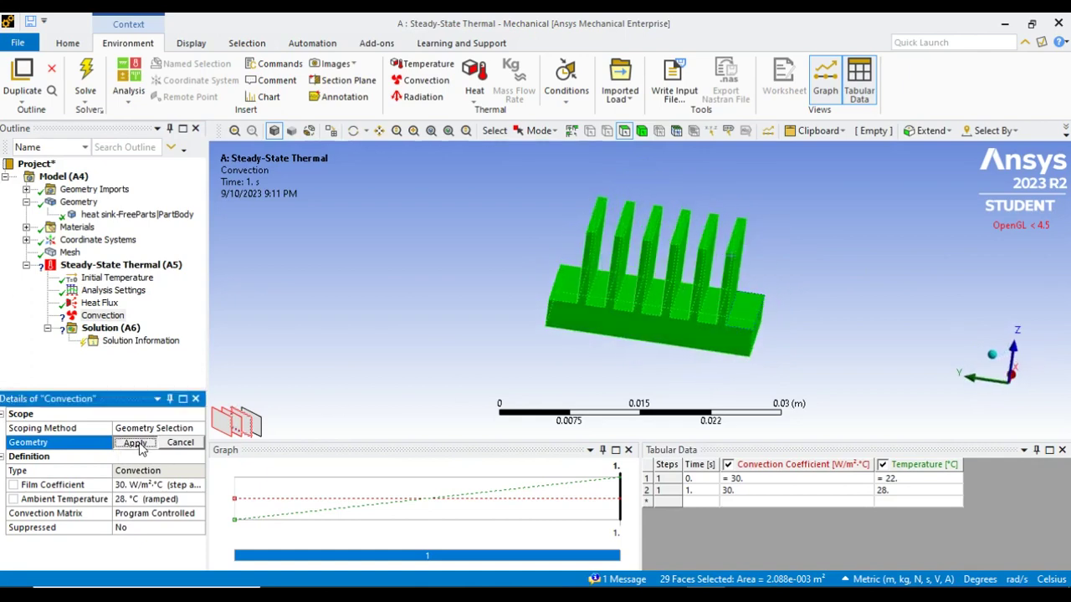
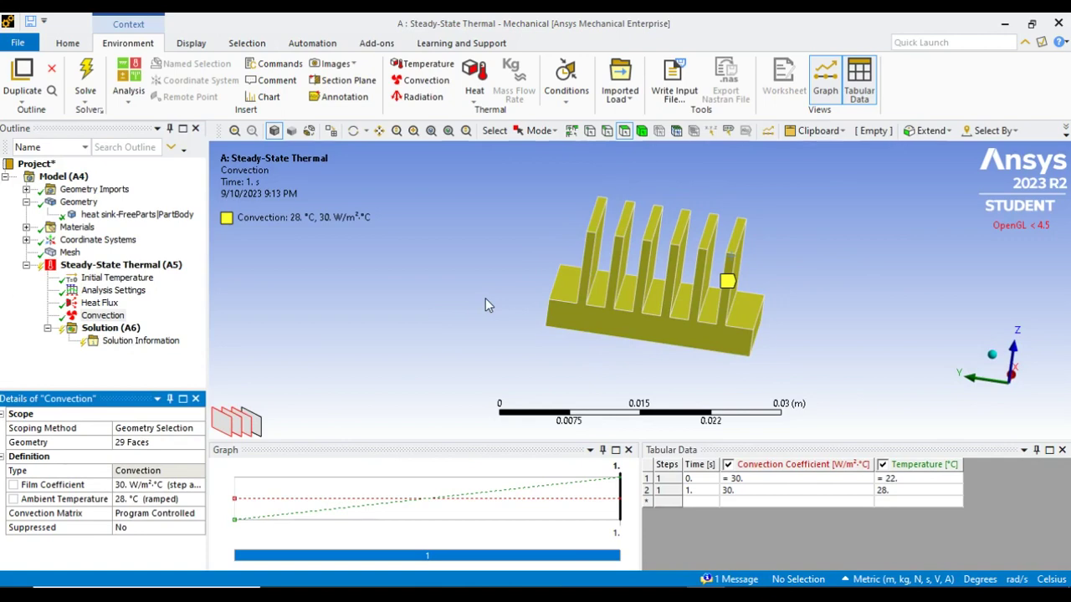
Insert a Temperature result and a Total Heat Flux result under the steady-state thermal solution.
left_click(96, 328)
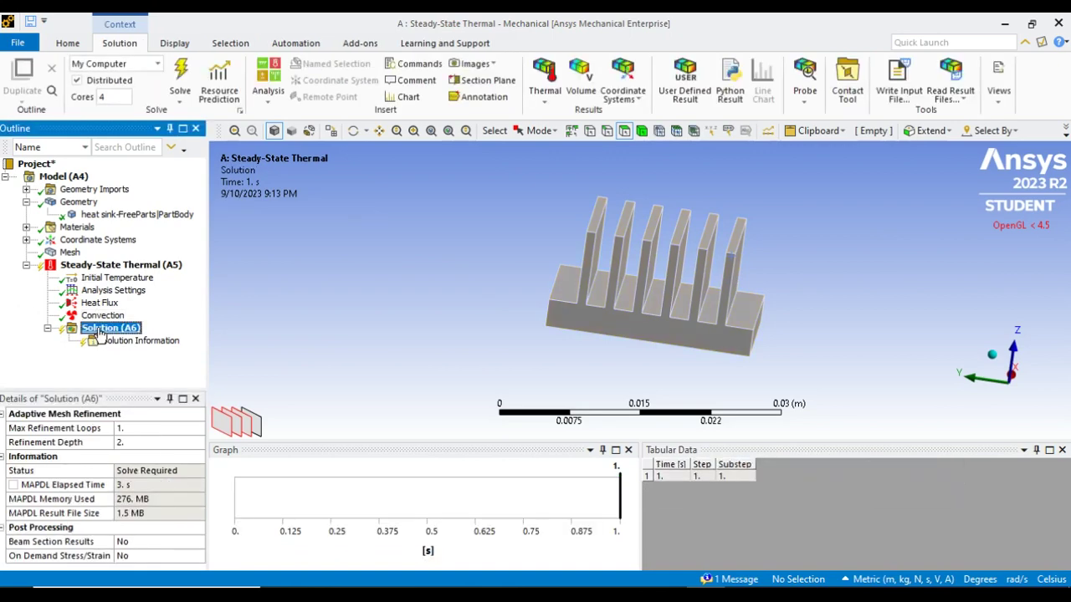
right_click(100, 332)
mouse_move(143, 337)
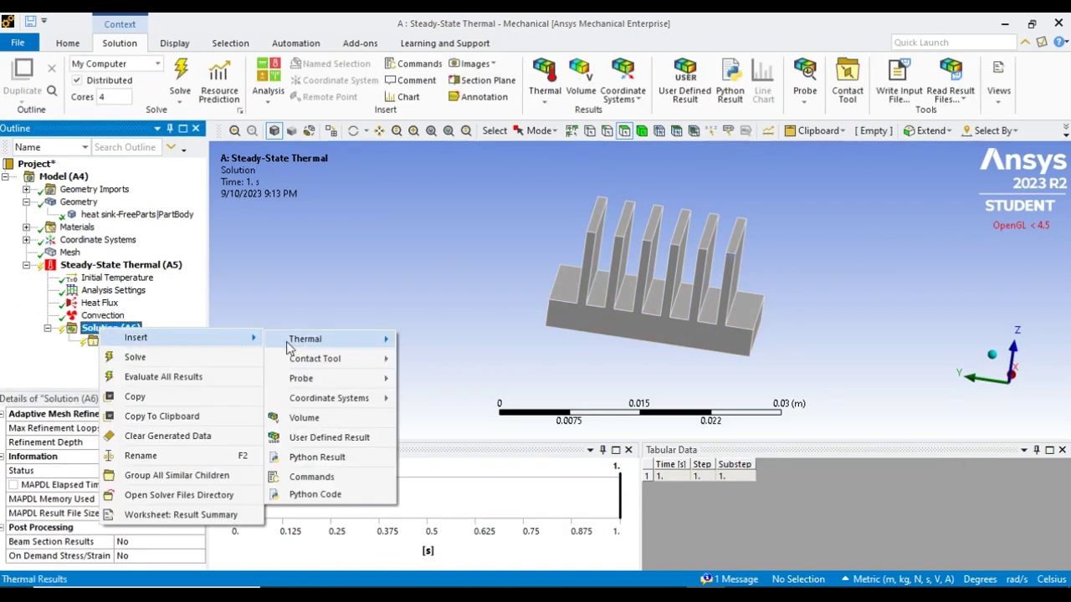
mouse_move(343, 348)
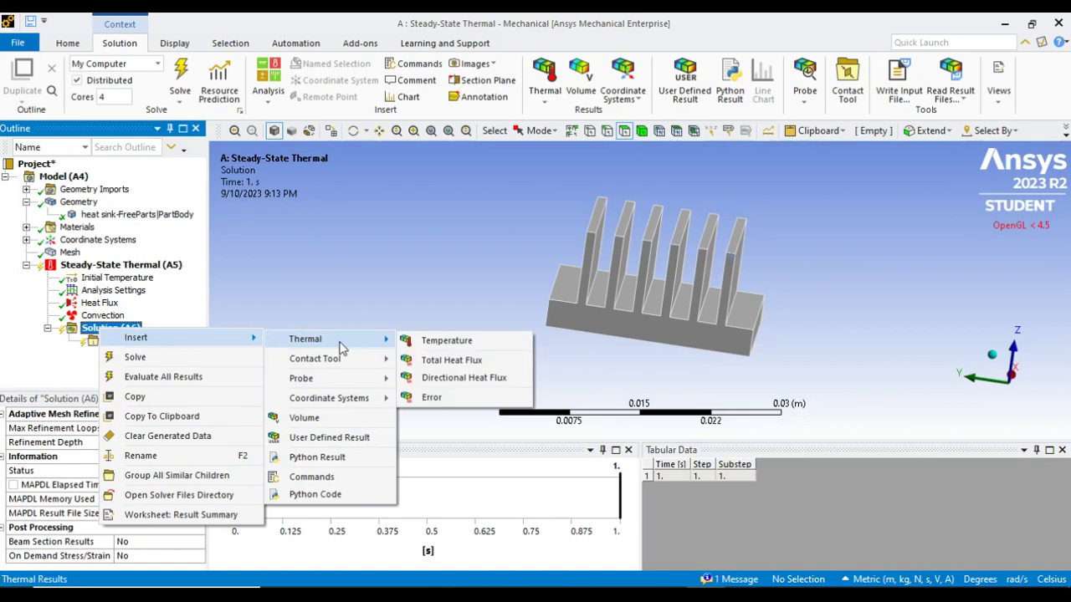
left_click(435, 343)
right_click(114, 331)
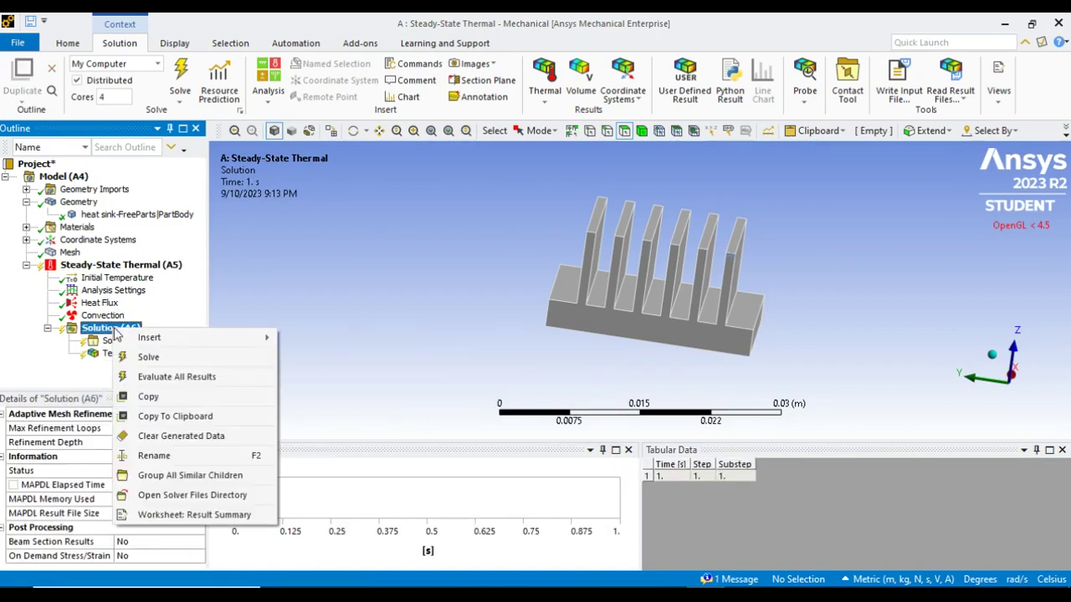
mouse_move(159, 338)
mouse_move(368, 358)
mouse_move(368, 340)
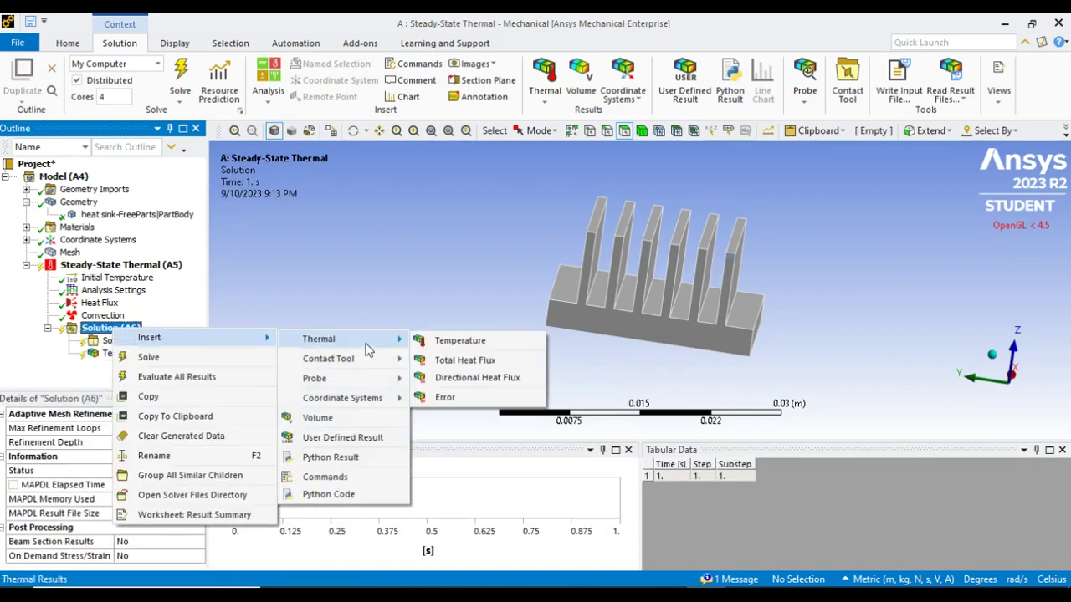
left_click(455, 361)
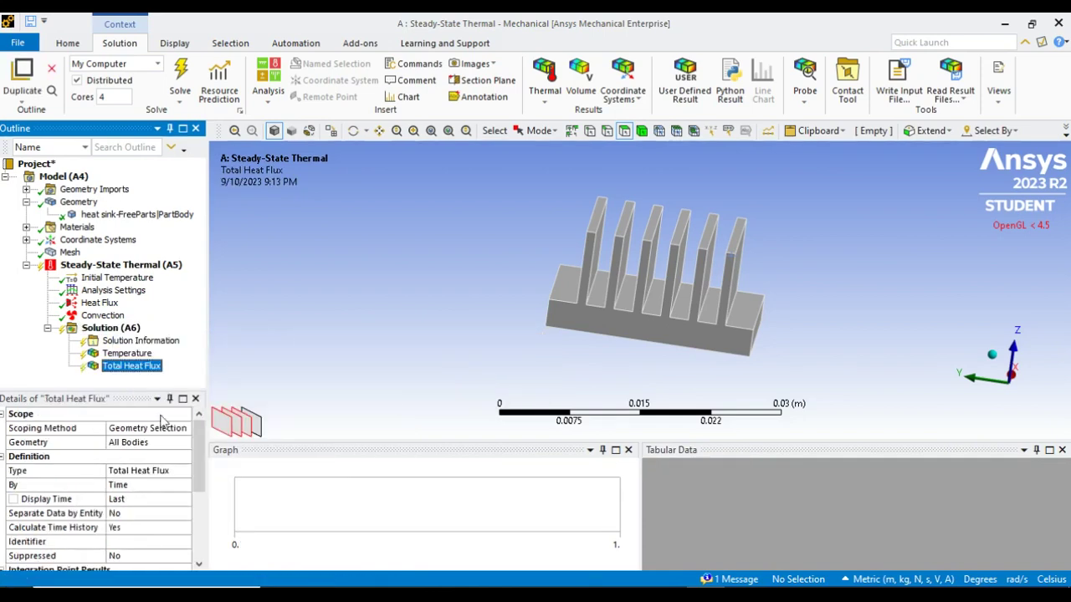
Insert a Directional Heat Flux result under the solution and set its orientation to Z Axis.
right_click(121, 333)
mouse_move(159, 338)
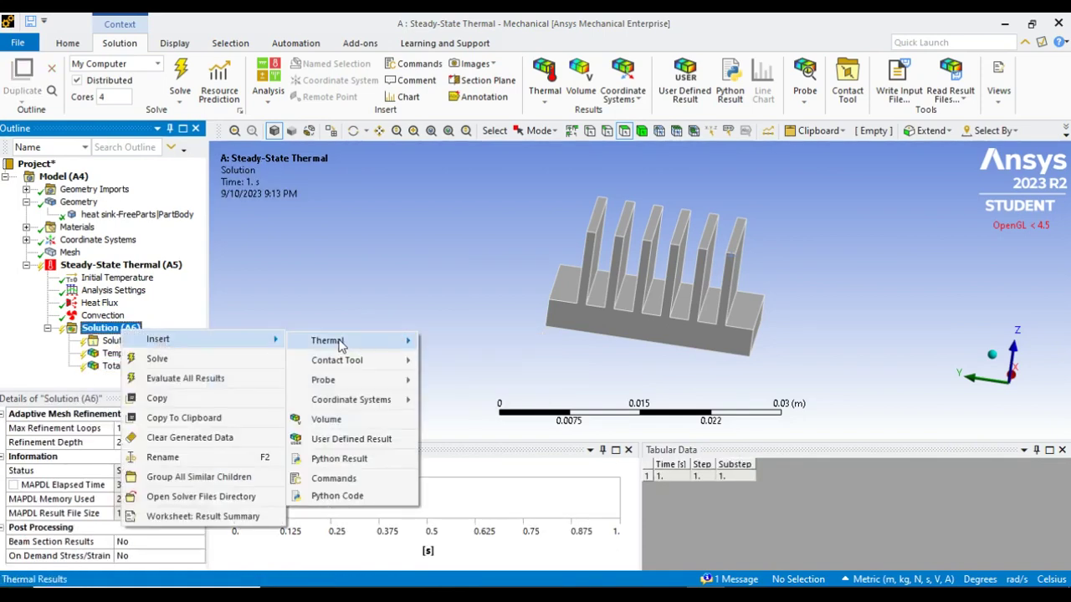
mouse_move(365, 343)
left_click(474, 381)
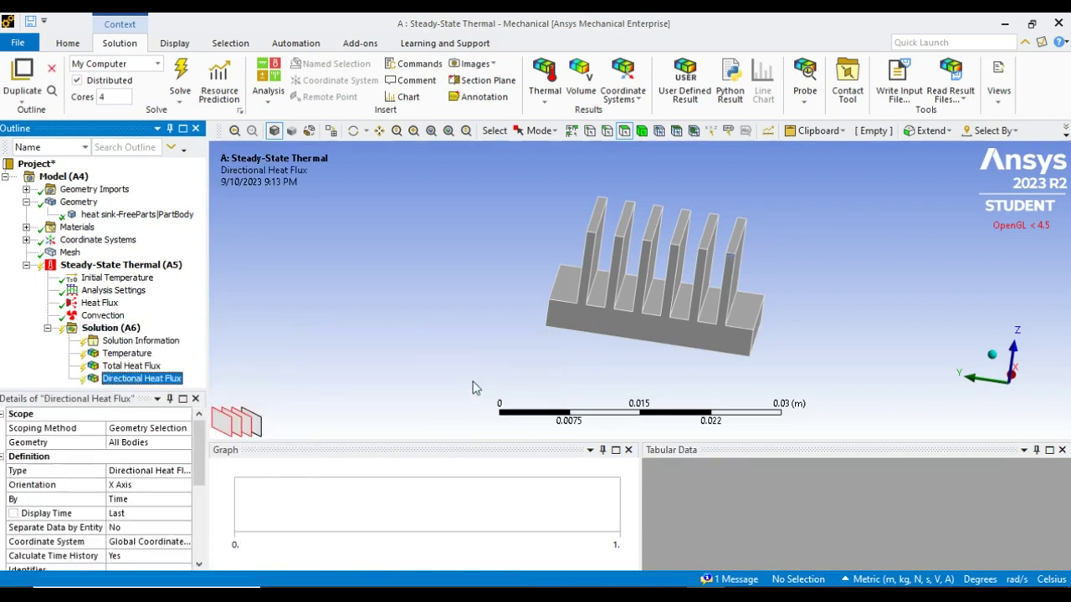
middle_click_drag(889, 333, 861, 331)
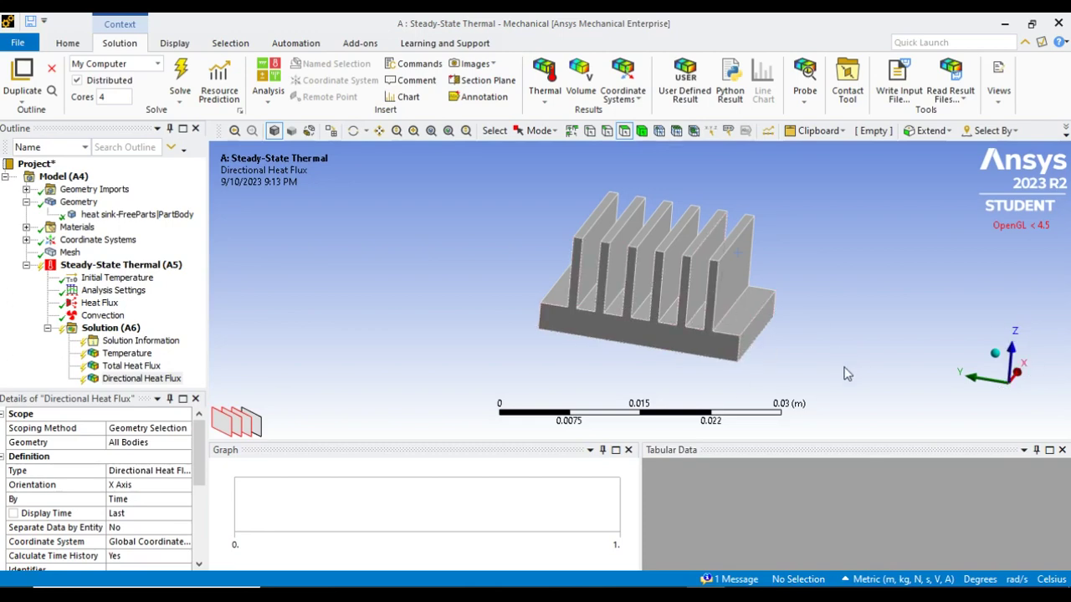
left_click(125, 487)
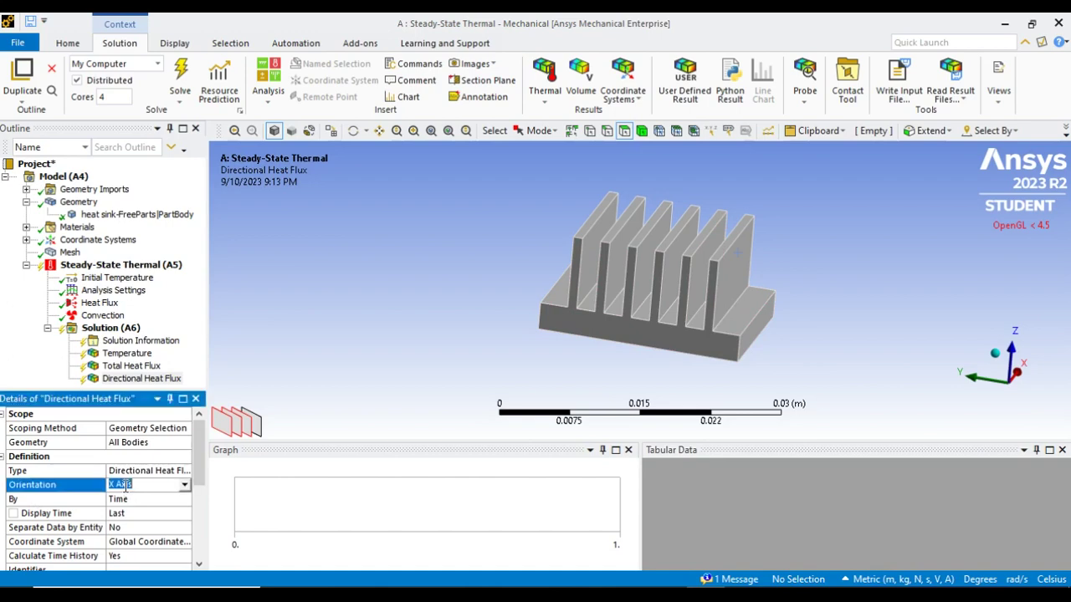
left_click(185, 487)
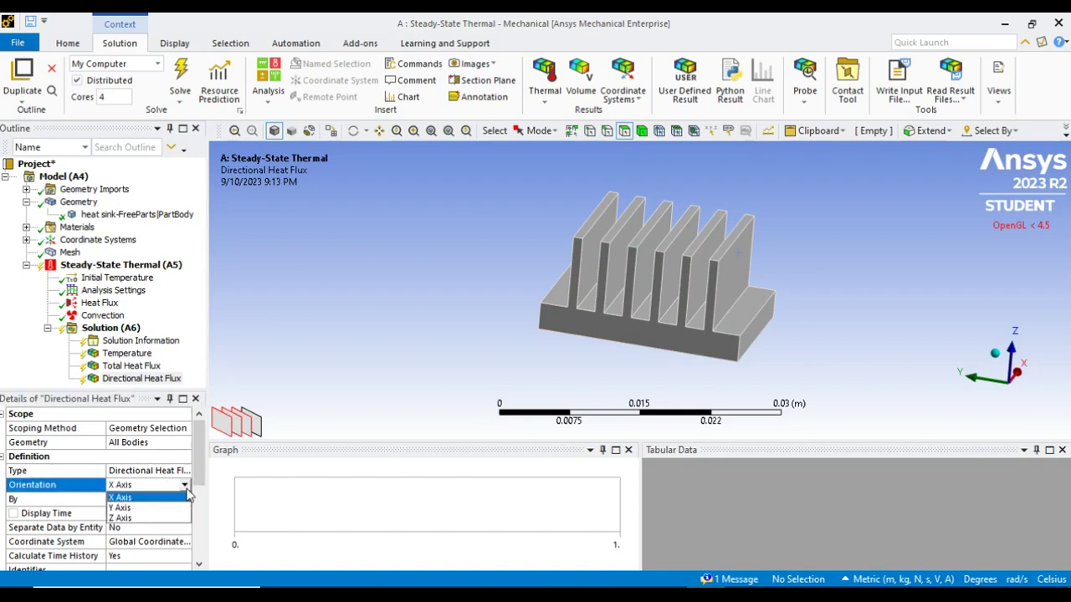
left_click(149, 518)
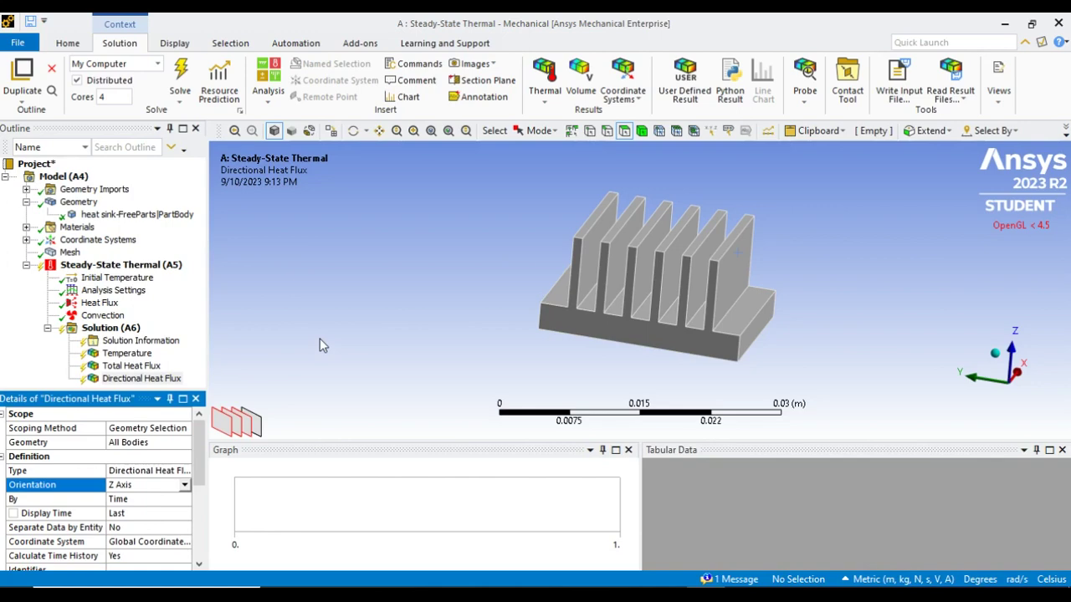
Solve the steady-state thermal analysis to compute the inserted results.
left_click(104, 329)
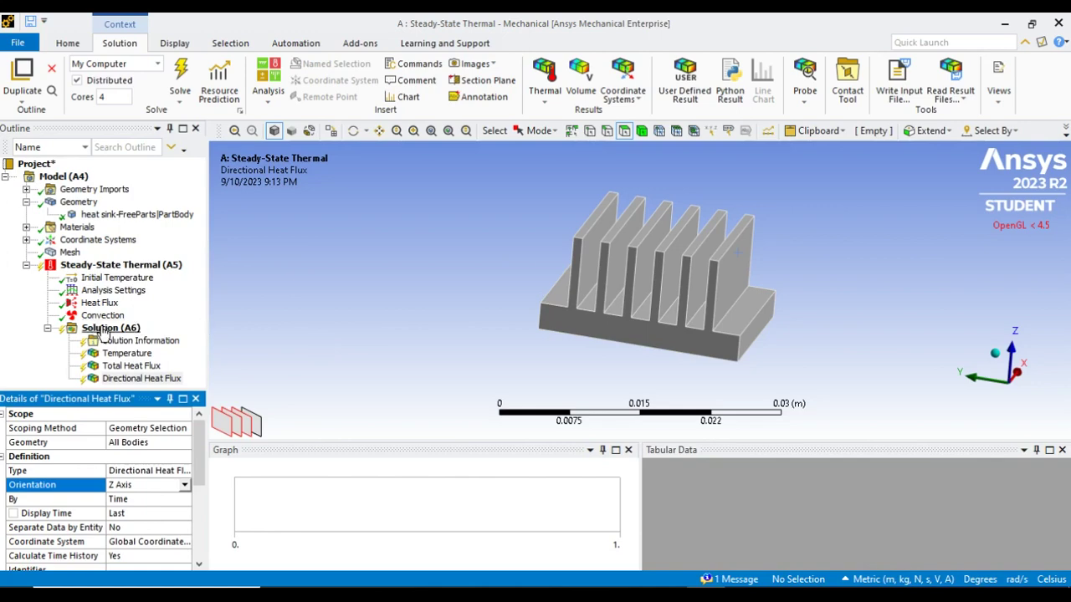
right_click(104, 332)
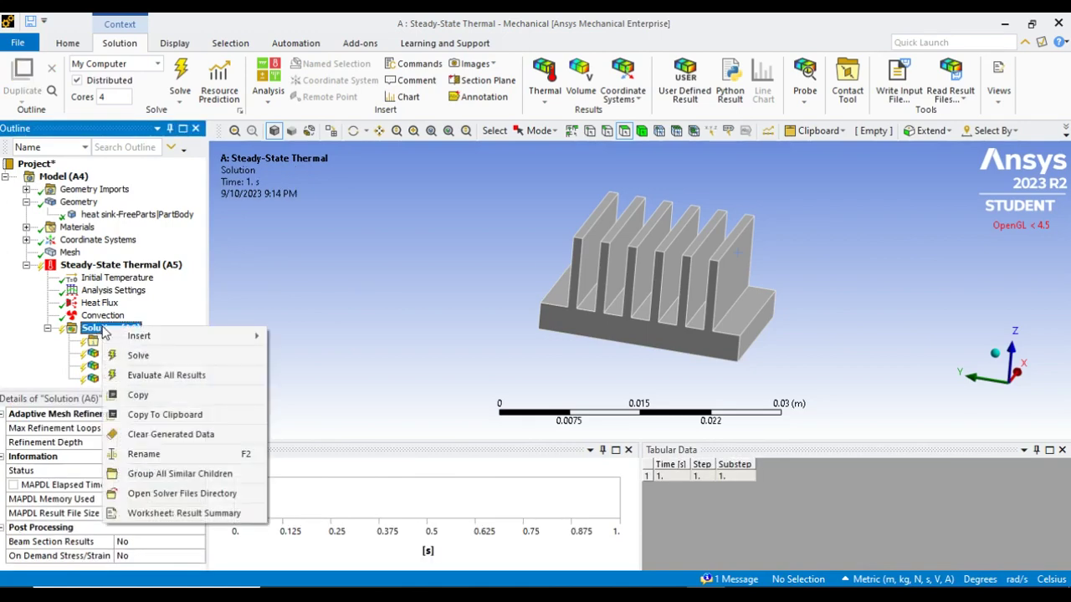
left_click(144, 353)
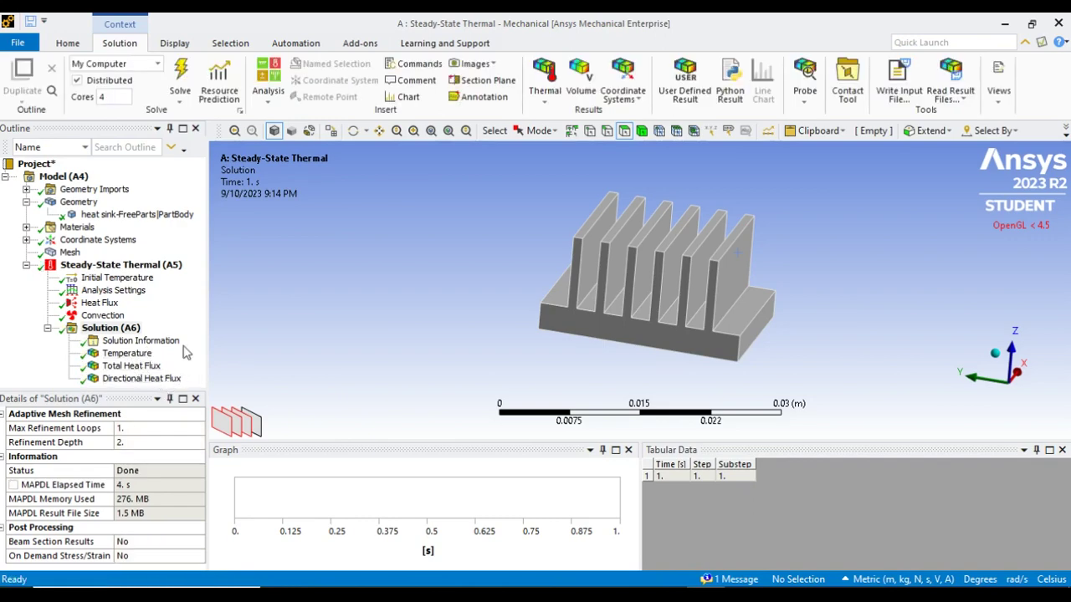
Display the Temperature result on the heat sink and play its animation to examine the temperature distribution.
left_click(126, 354)
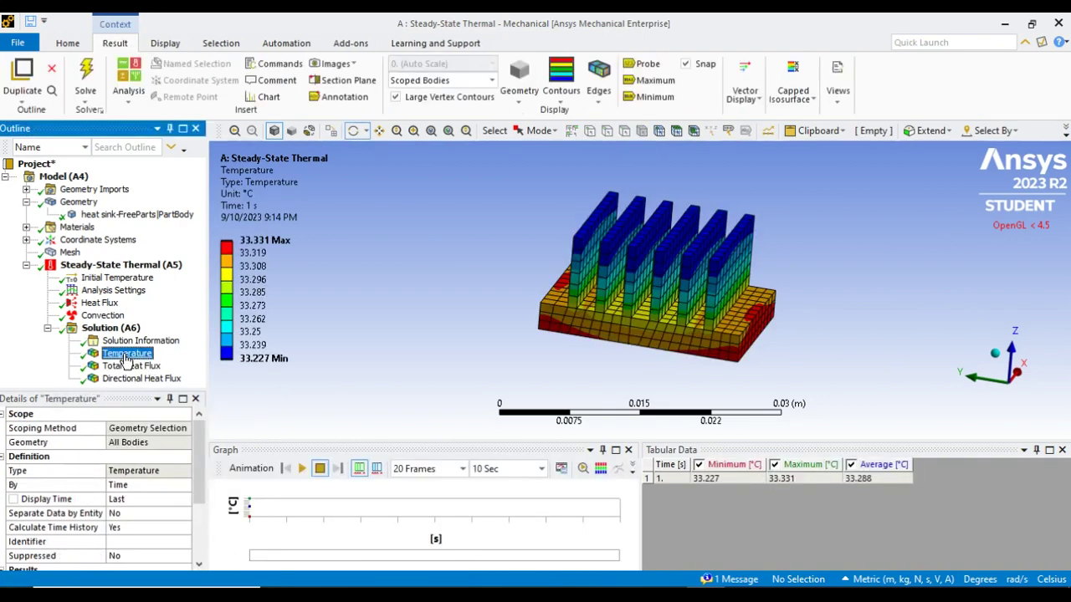
mouse_move(405, 345)
left_mouse_down()
mouse_move(423, 359)
mouse_move(410, 352)
left_mouse_up()
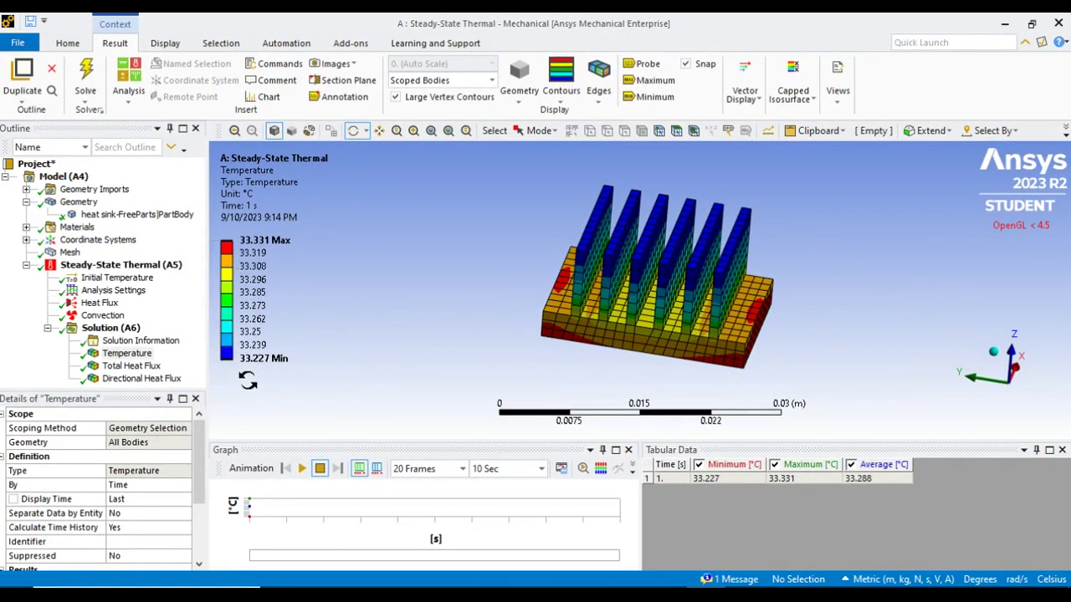
left_click(249, 370)
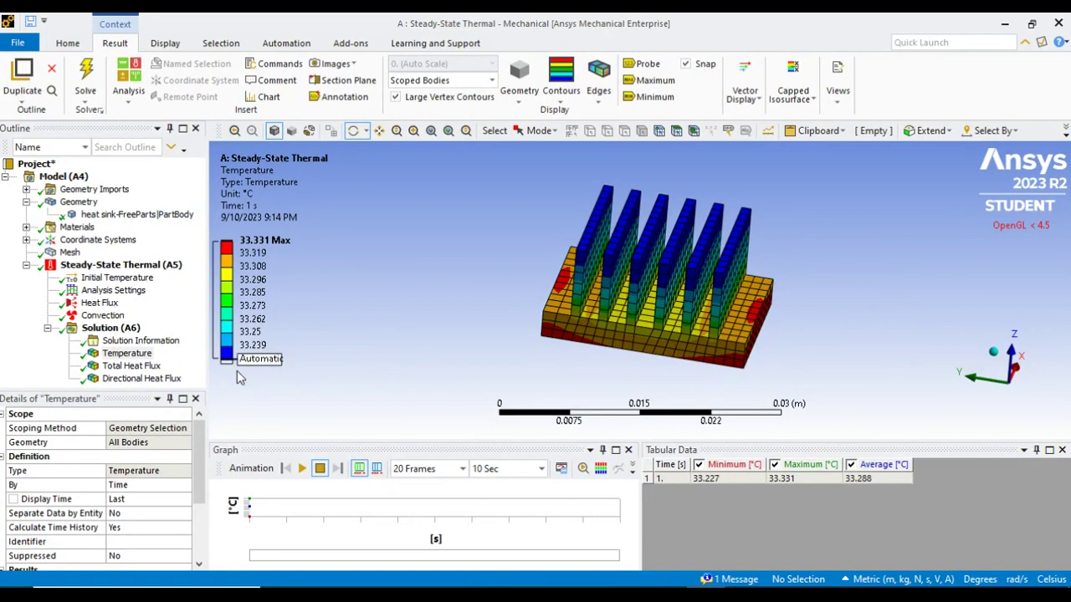
left_click(363, 430)
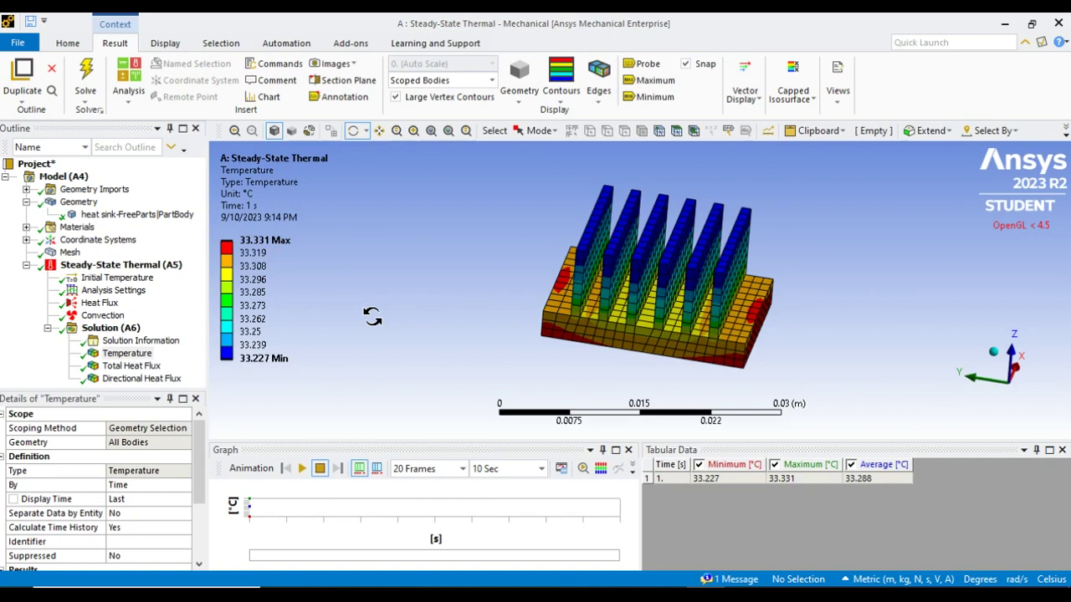
left_click(302, 468)
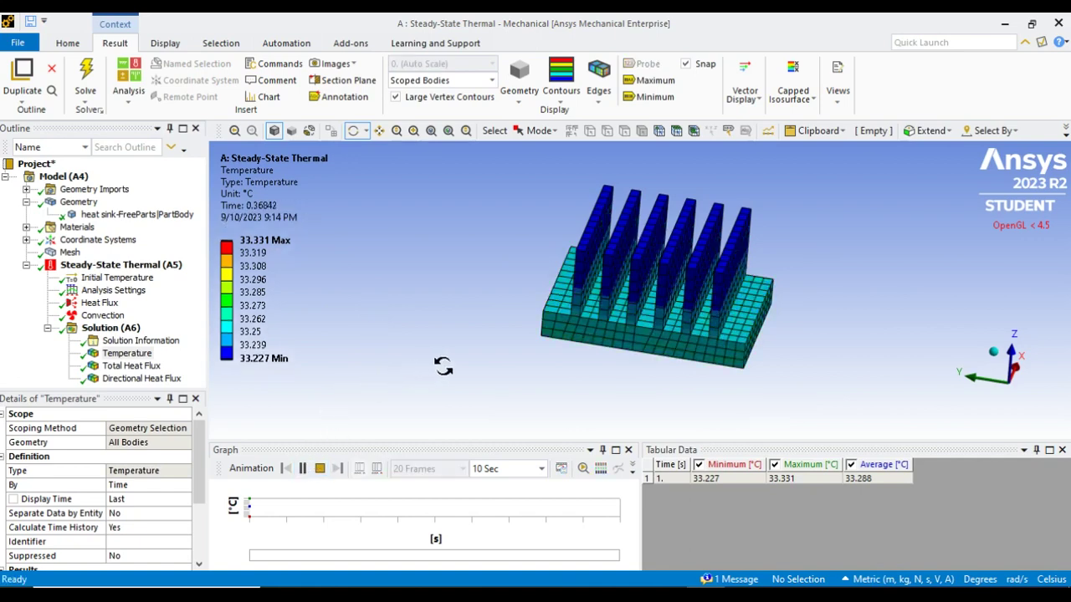
mouse_move(440, 366)
left_mouse_down()
mouse_move(454, 327)
mouse_move(443, 363)
left_mouse_up()
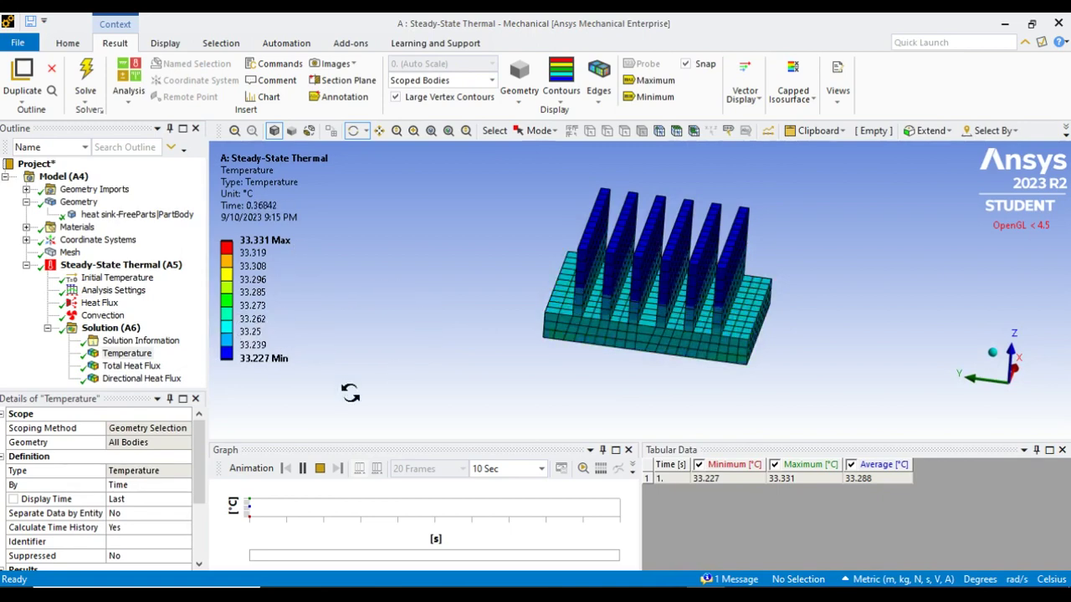
Animate the Total Heat Flux result, and inspect the Directional Heat Flux contours on the fins and base.
left_click(144, 370)
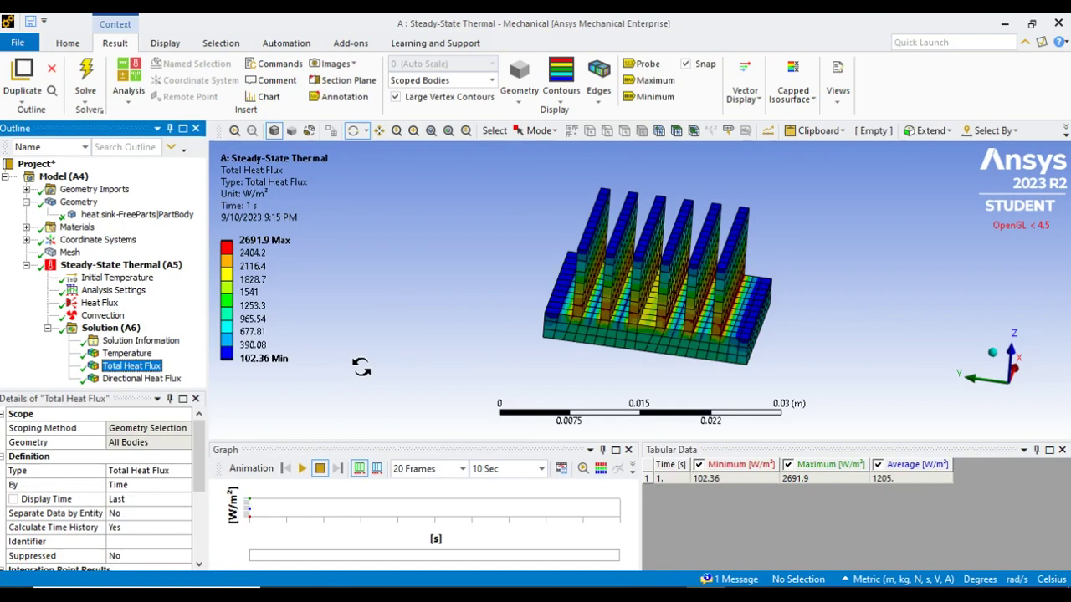
left_click(302, 469)
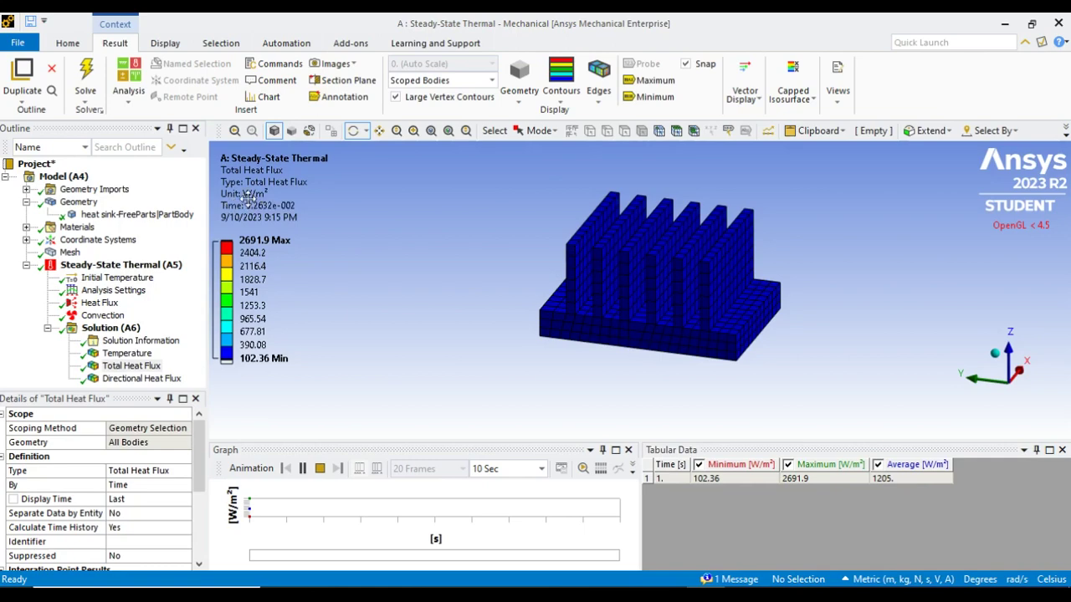
left_click(134, 379)
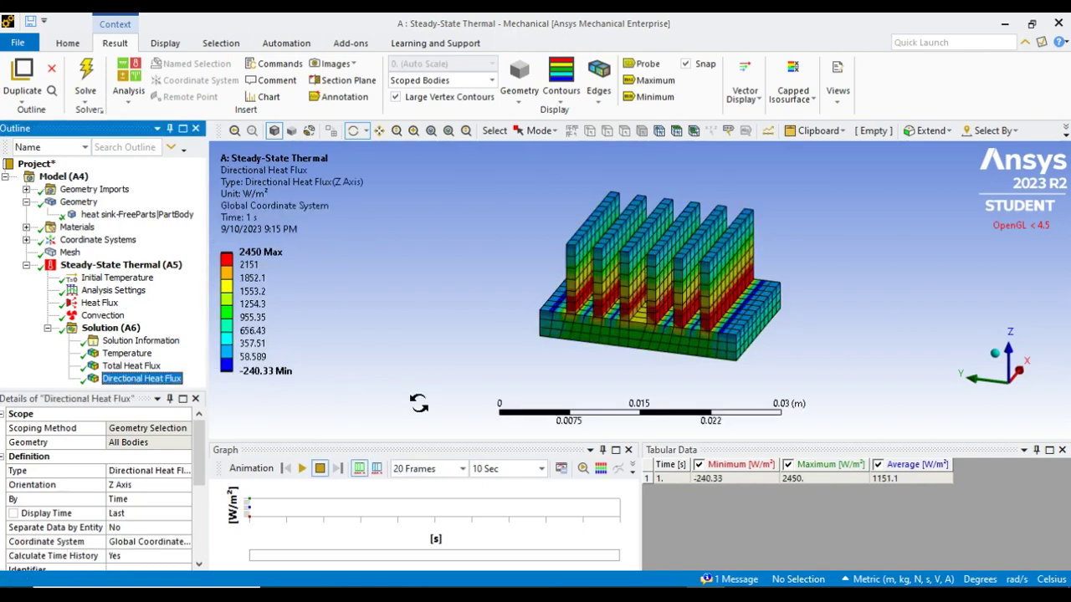
mouse_move(410, 361)
left_mouse_down()
mouse_move(431, 343)
mouse_move(448, 355)
mouse_move(420, 372)
left_mouse_up()
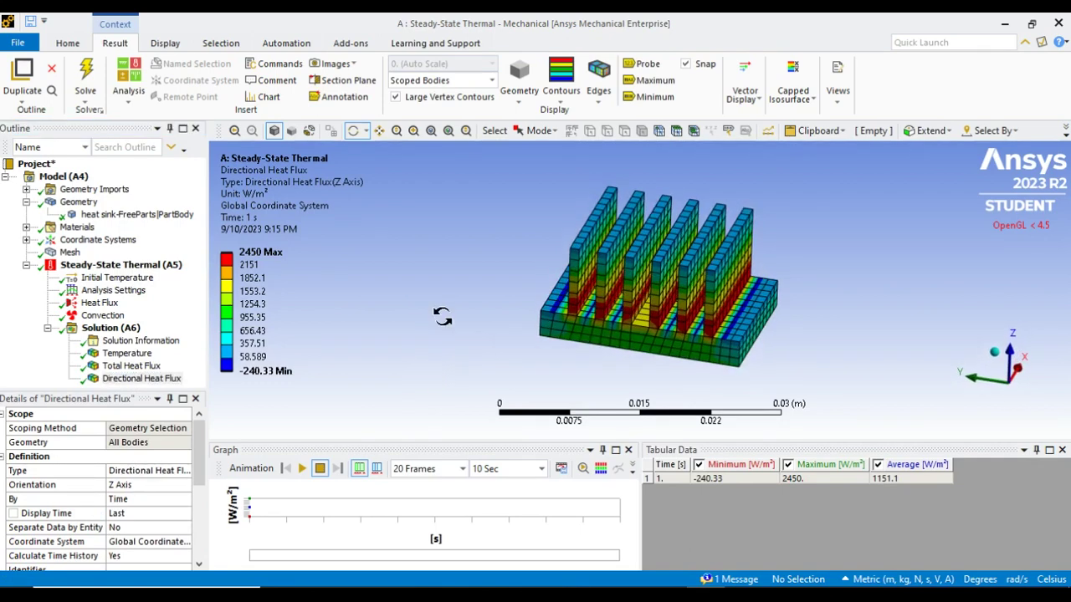
Switch the result contour display of the Directional Heat Flux plot to Isolines.
left_click(67, 44)
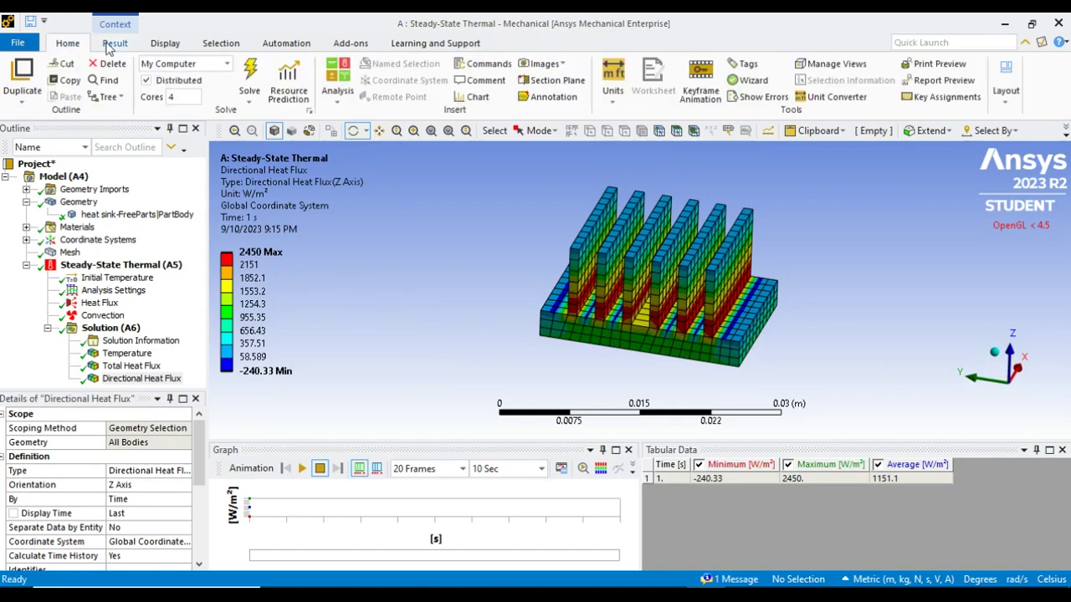
left_click(115, 45)
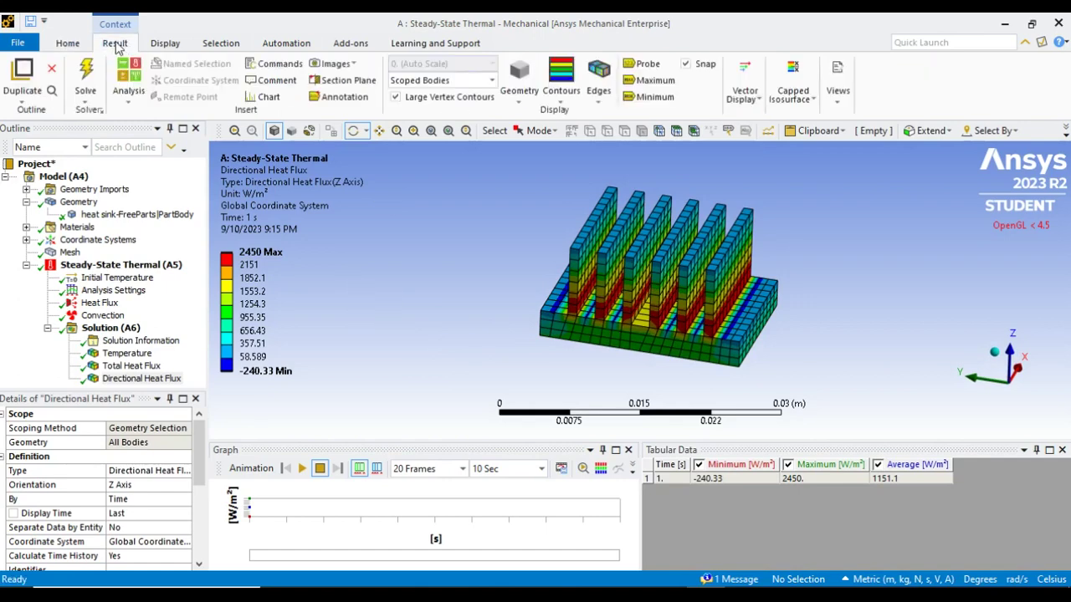
left_click(556, 100)
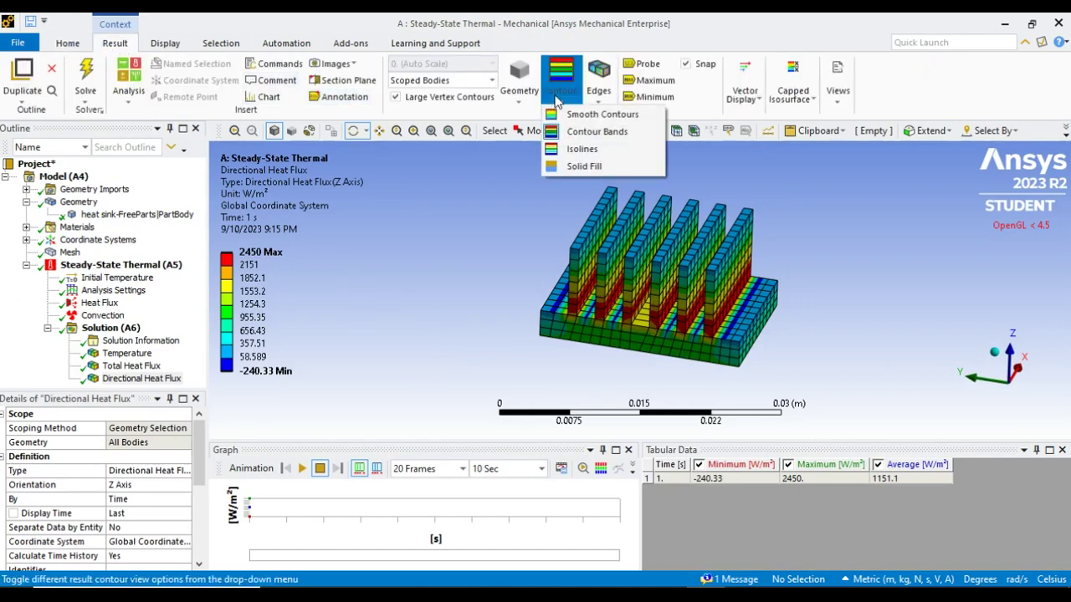
left_click(579, 149)
mouse_move(452, 359)
left_mouse_down()
mouse_move(458, 335)
mouse_move(516, 339)
mouse_move(433, 338)
mouse_move(430, 355)
mouse_move(410, 353)
mouse_move(436, 356)
left_mouse_up()
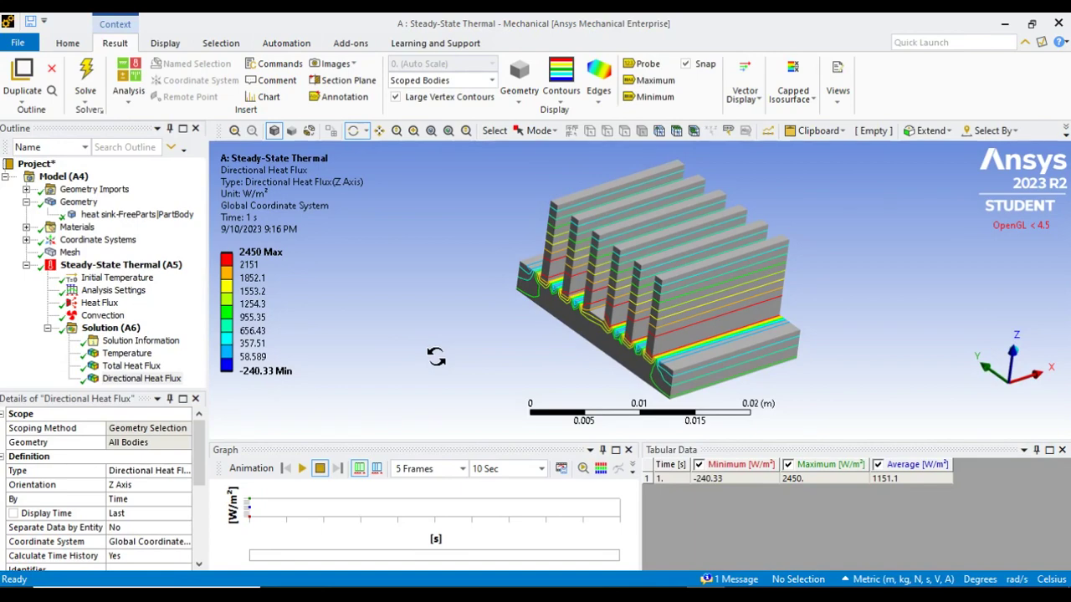
Review the isoline plots of the Temperature, Total Heat Flux and Directional Heat Flux results in turn.
left_click(127, 353)
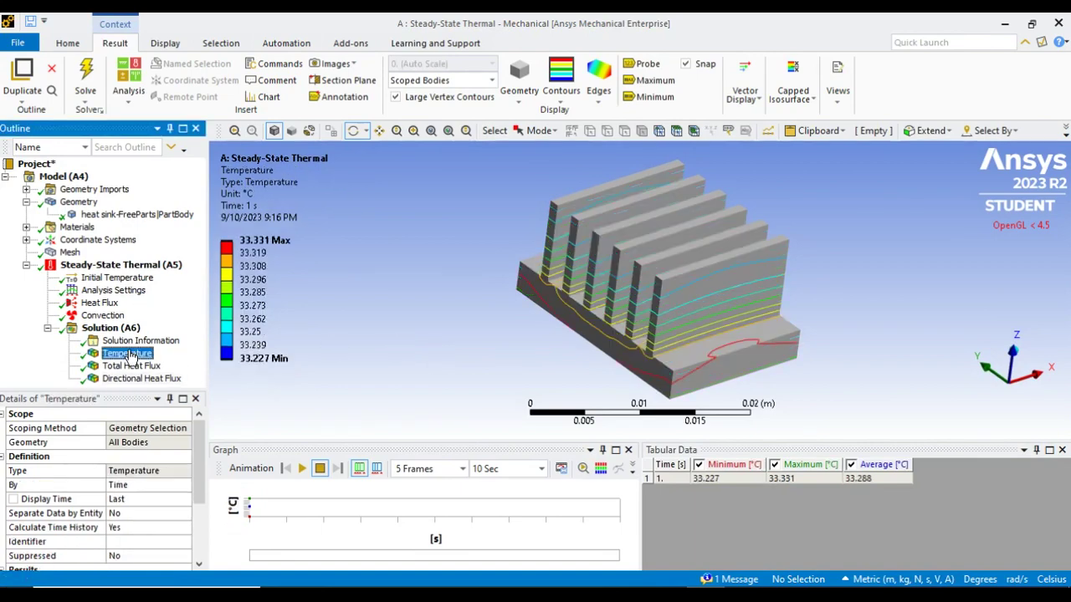
left_click(131, 367)
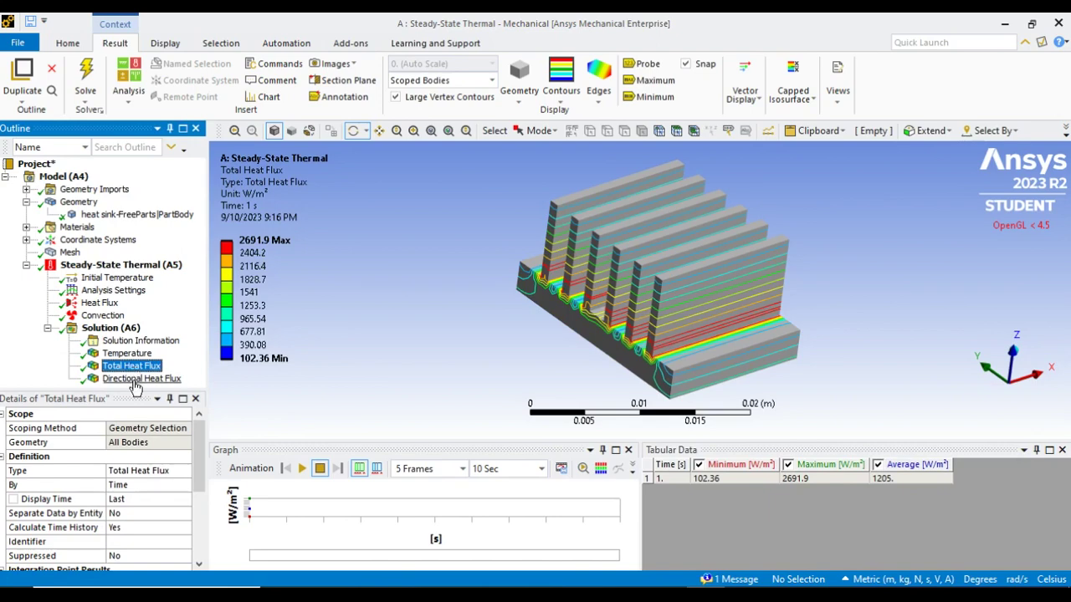
left_click(136, 381)
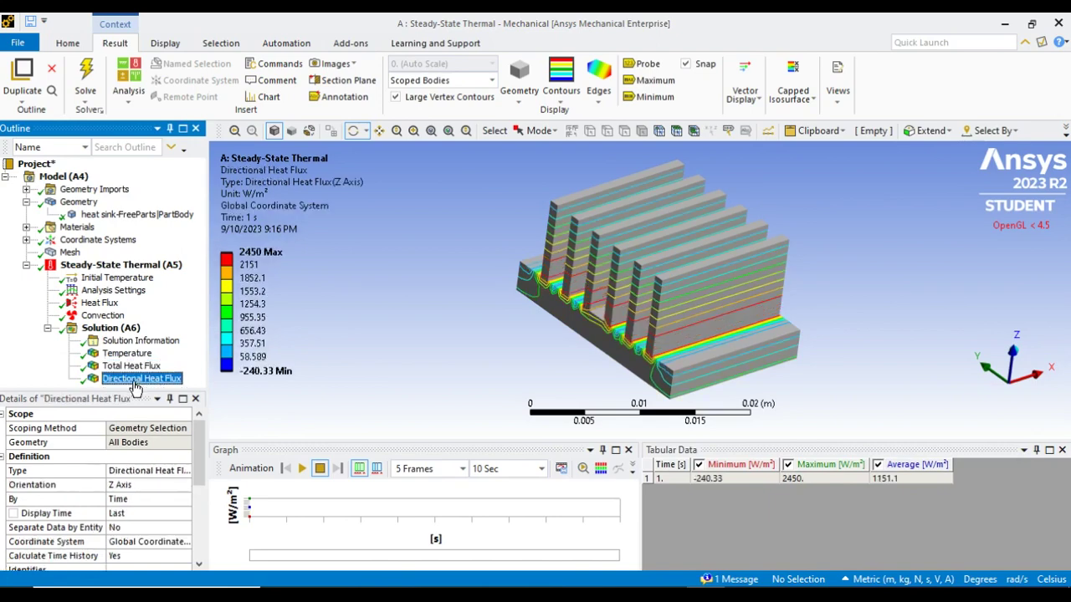